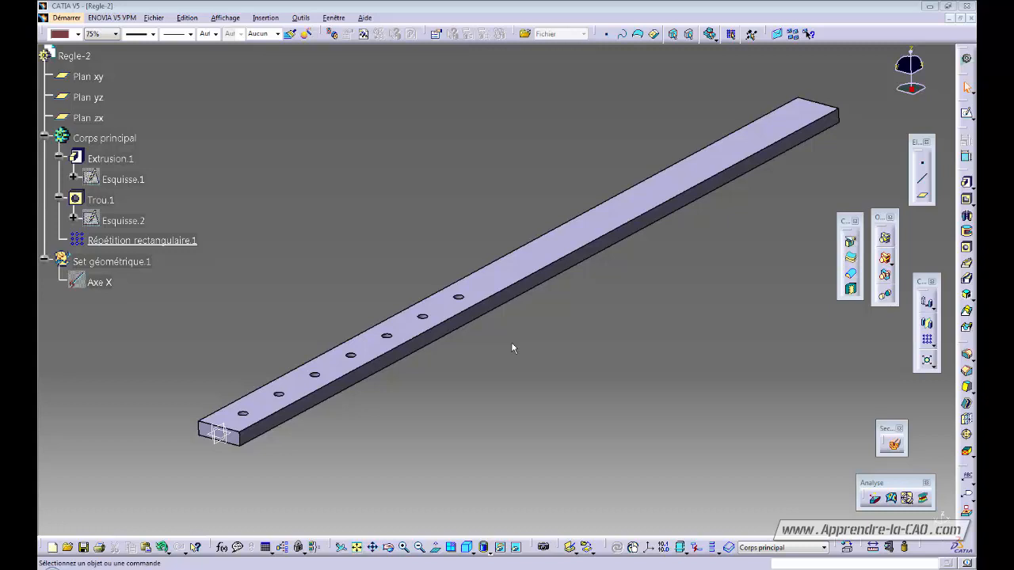
- Review the definitions of the bar's extrusion and of the first hole, including the hole's positioning sketch
middle_drag(436, 346, 468, 309)
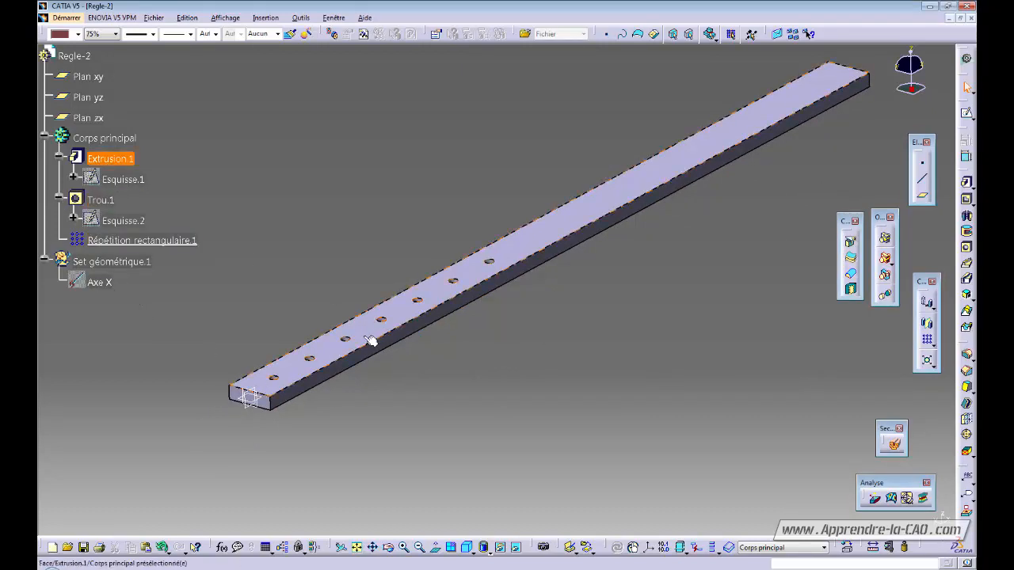
double_click(115, 160)
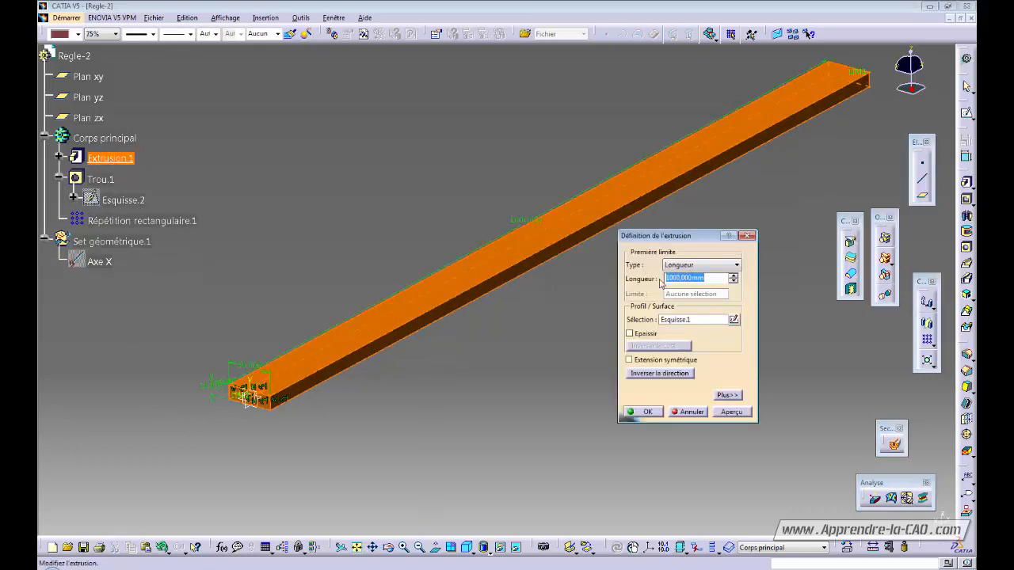
click(649, 416)
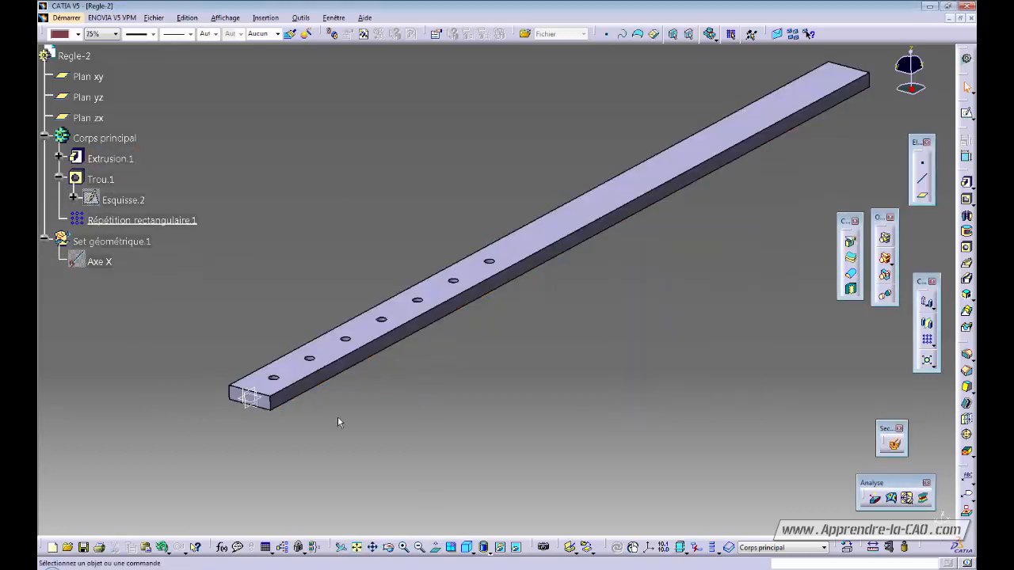
double_click(105, 179)
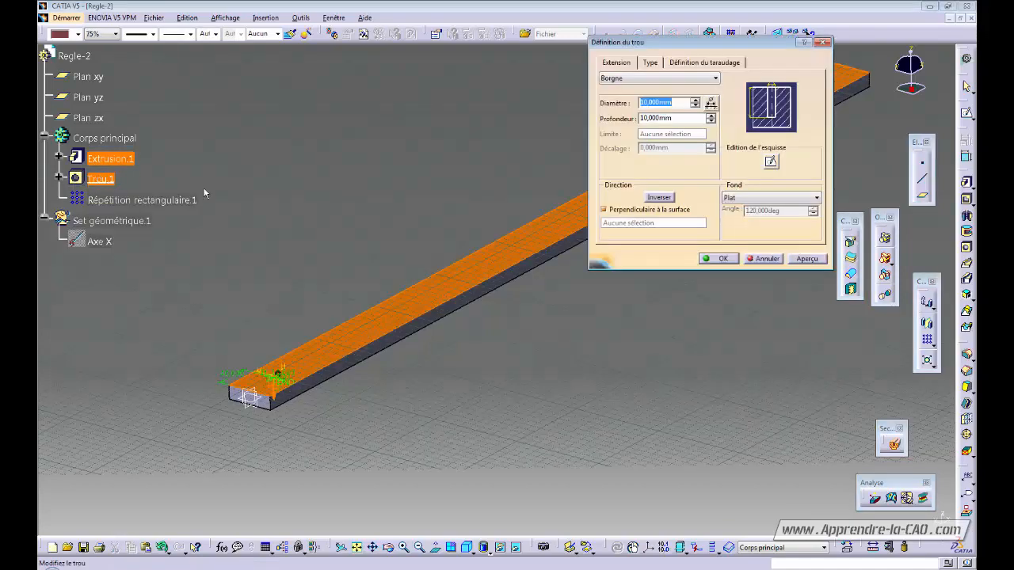
click(771, 161)
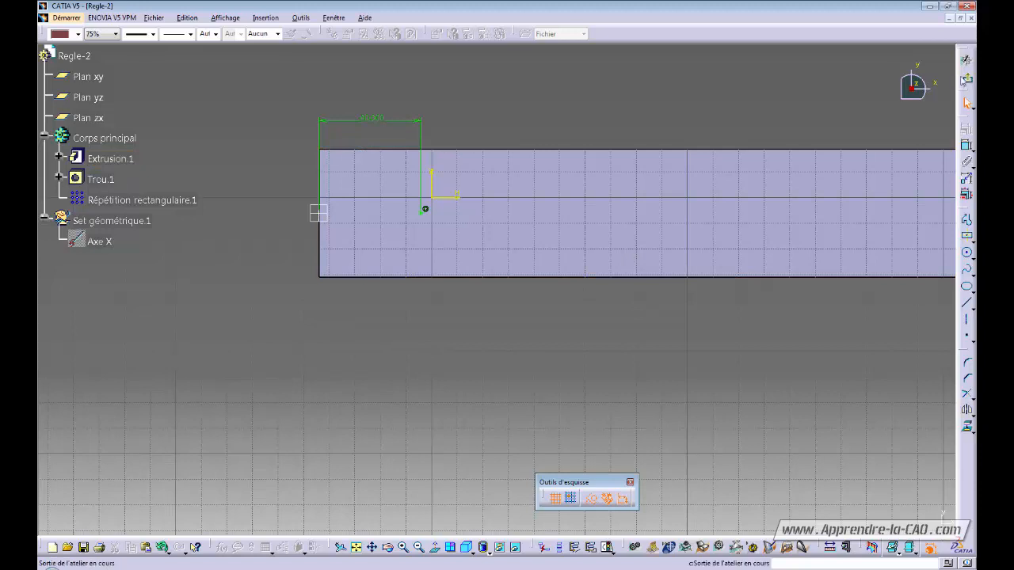
click(966, 76)
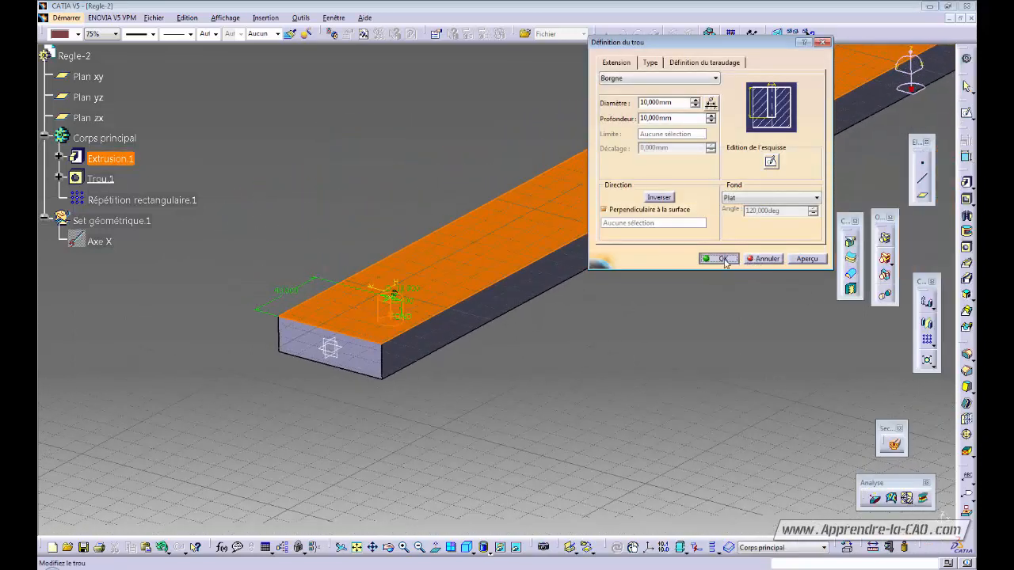
click(718, 259)
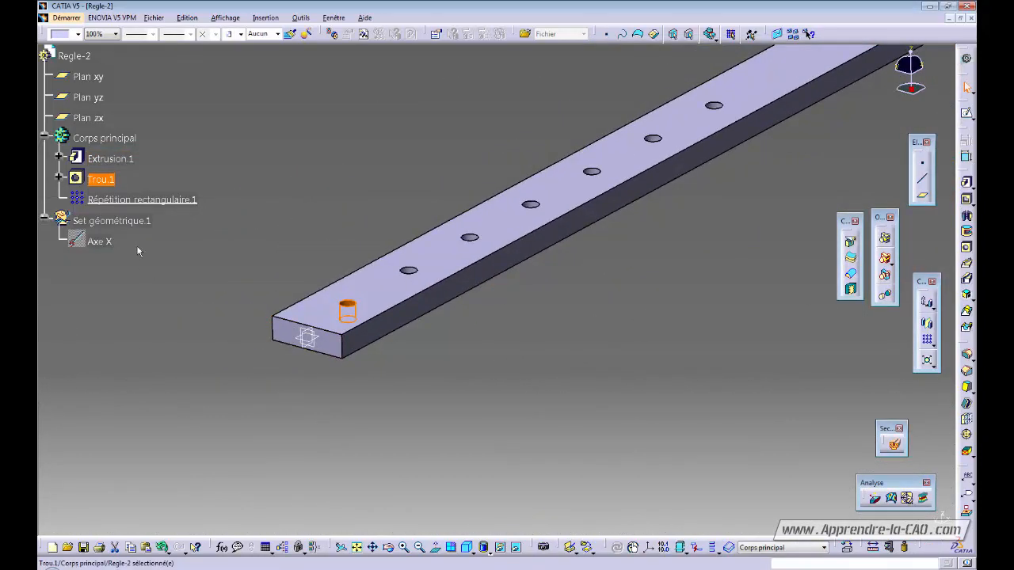
- Set the rectangular hole pattern to 10 instances along the bar
double_click(131, 199)
middle_drag(516, 335, 465, 402)
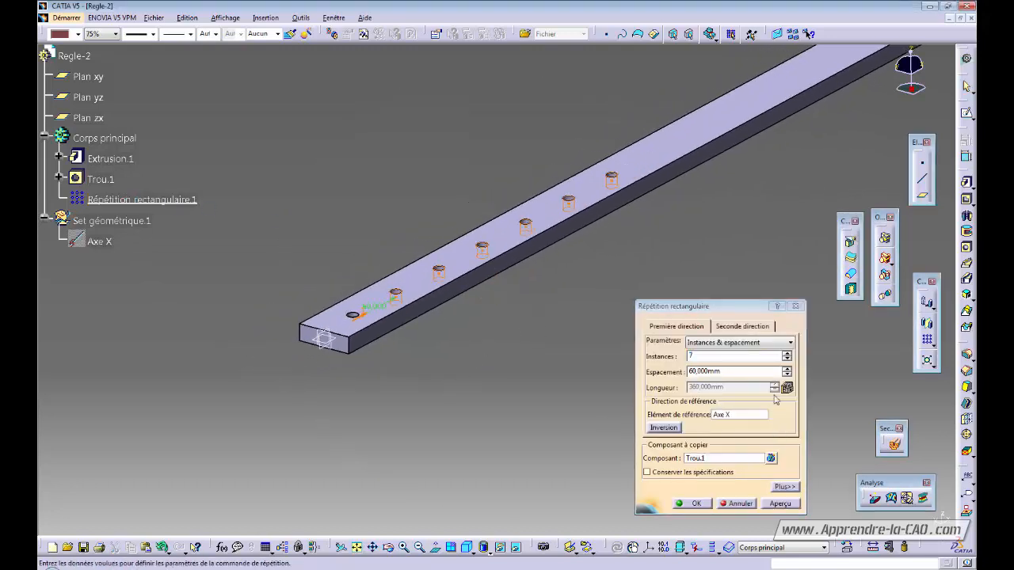
double_click(732, 370)
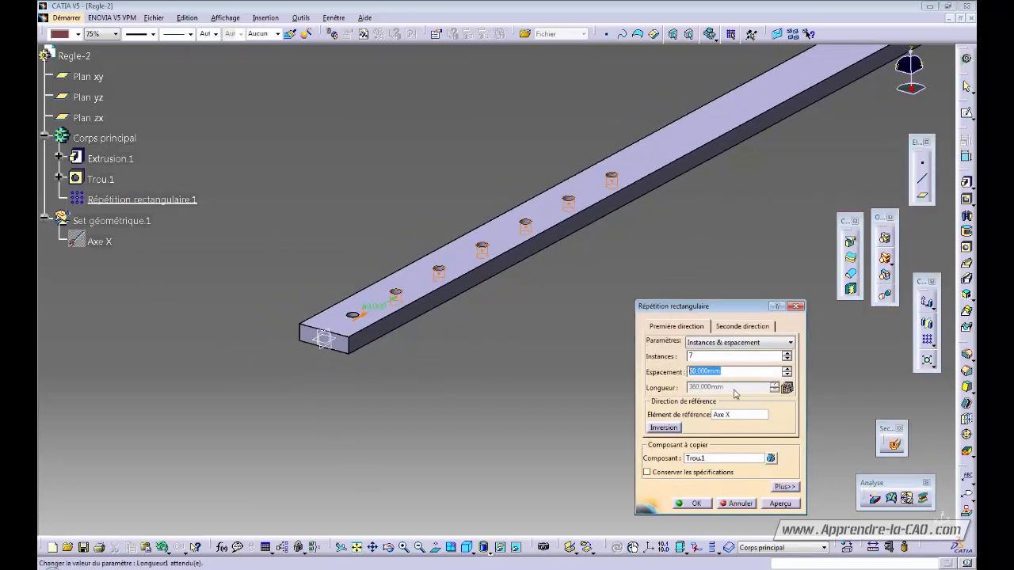
click(709, 355)
drag(709, 355, 685, 357)
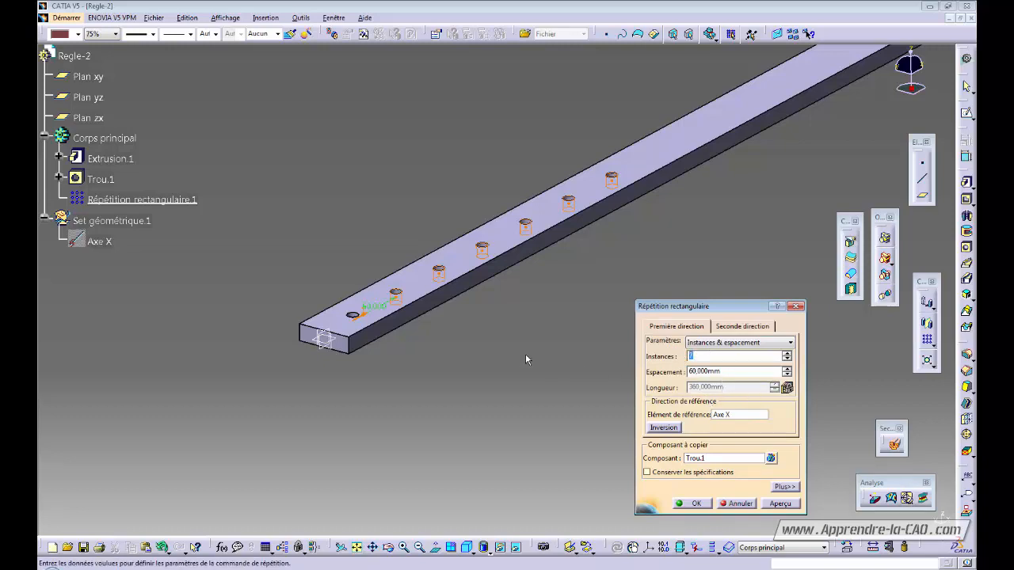
middle_drag(525, 353, 473, 390)
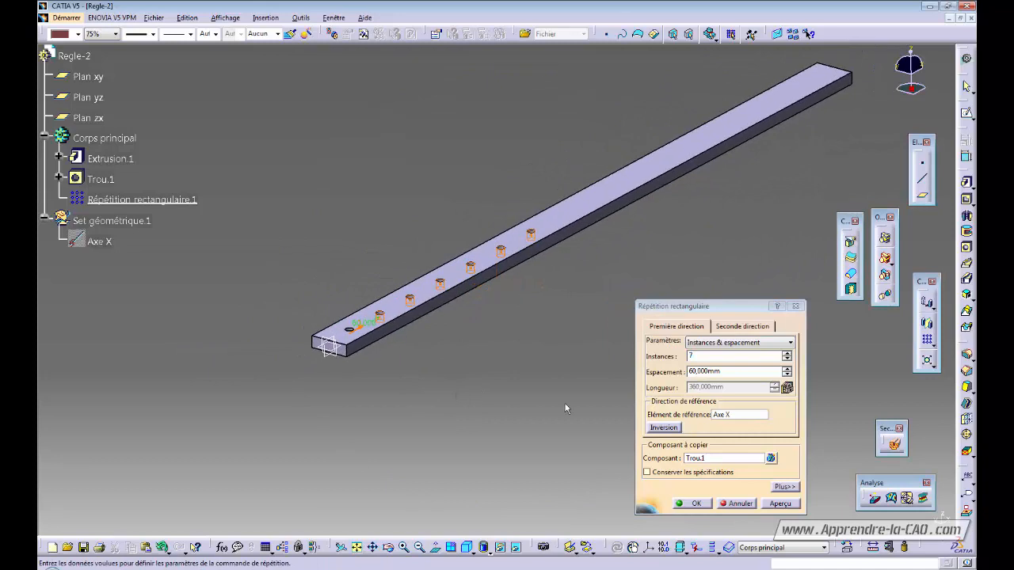
click(786, 353)
click(786, 352)
click(786, 352)
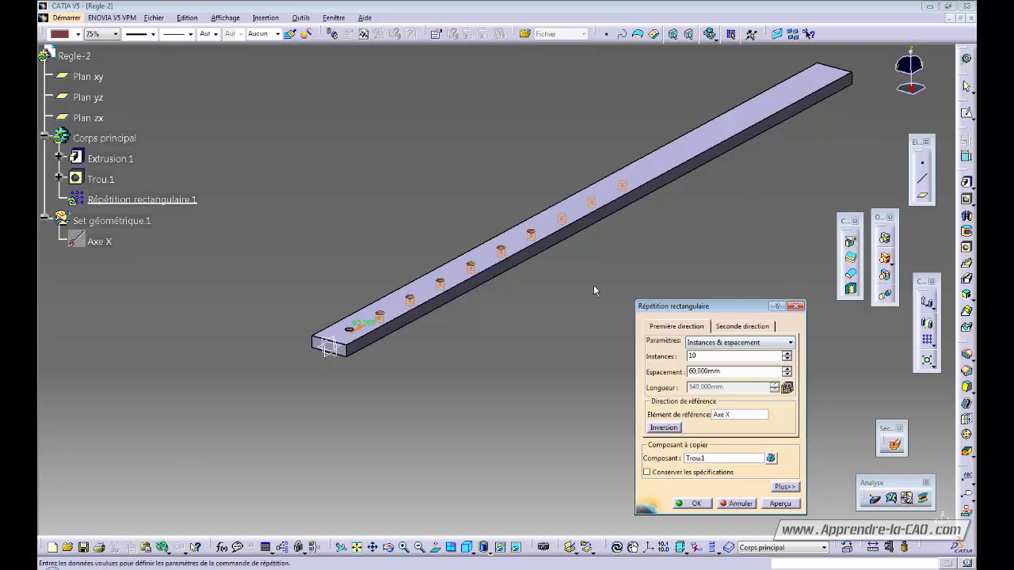
click(691, 503)
middle_drag(630, 374, 607, 404)
click(607, 405)
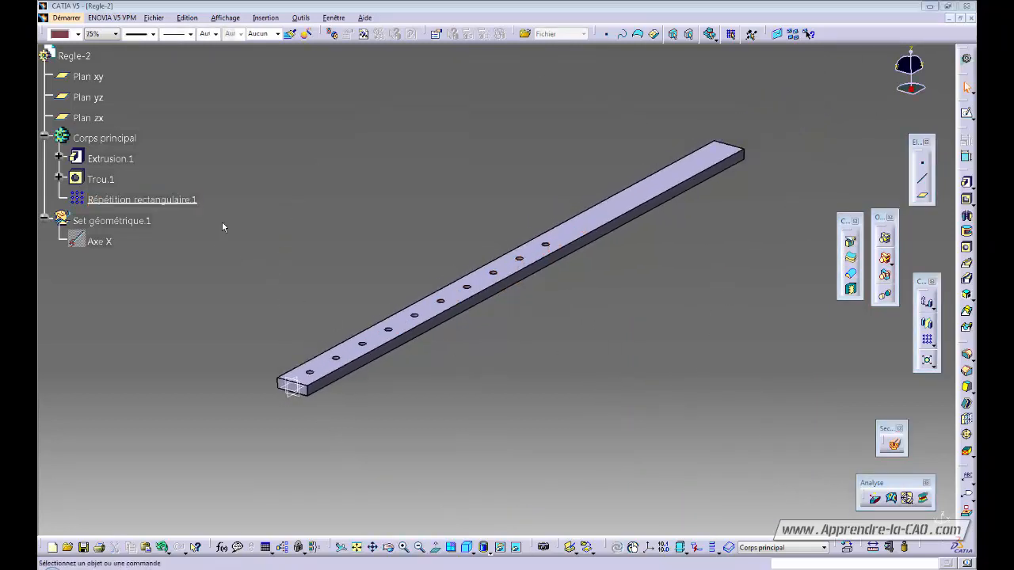
- Switch to the knowledge management workbench and create a rule with the default name, arranging its editor so the tree and part stay visible
click(69, 18)
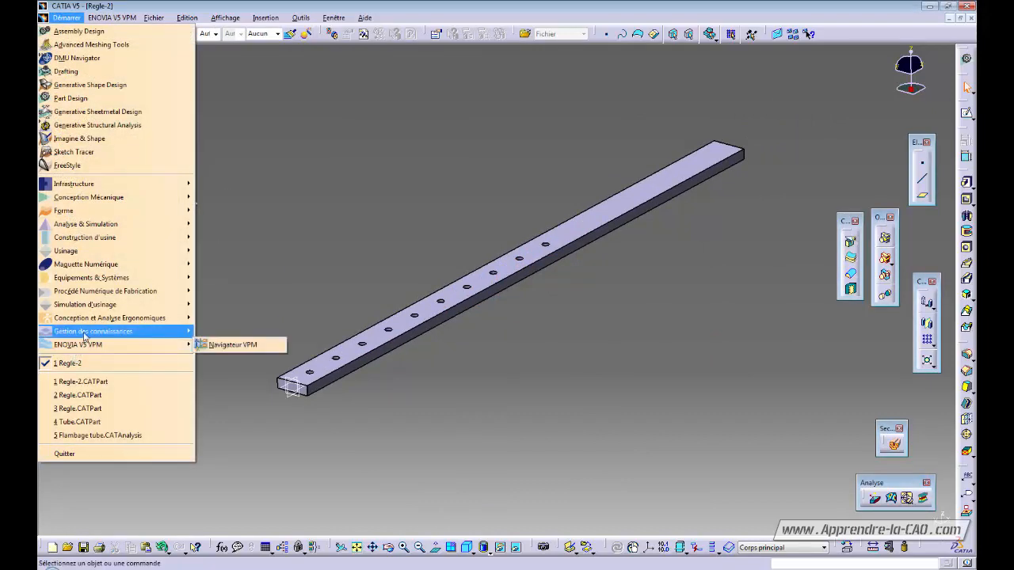
mouse_move(85, 335)
click(233, 339)
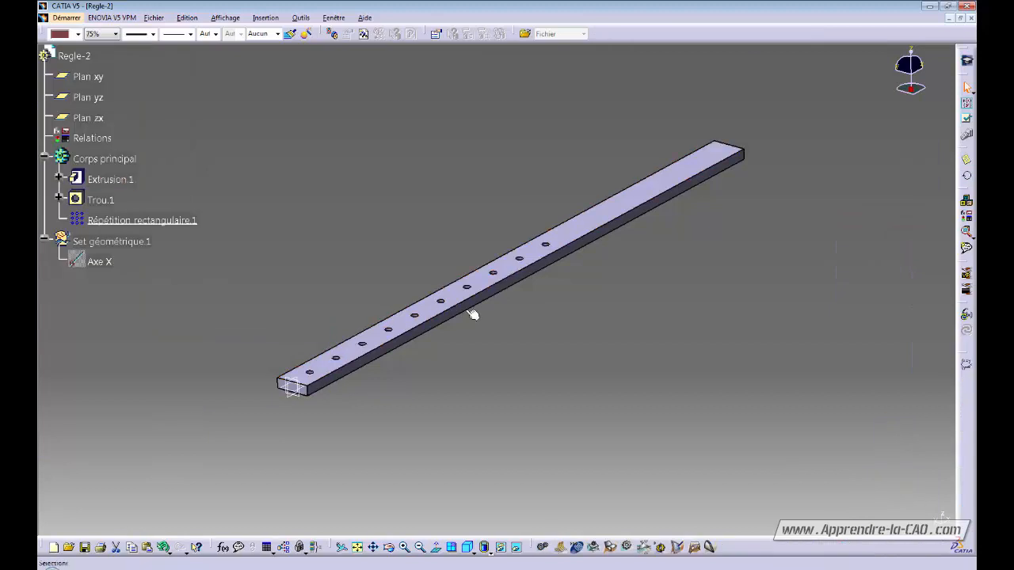
click(965, 103)
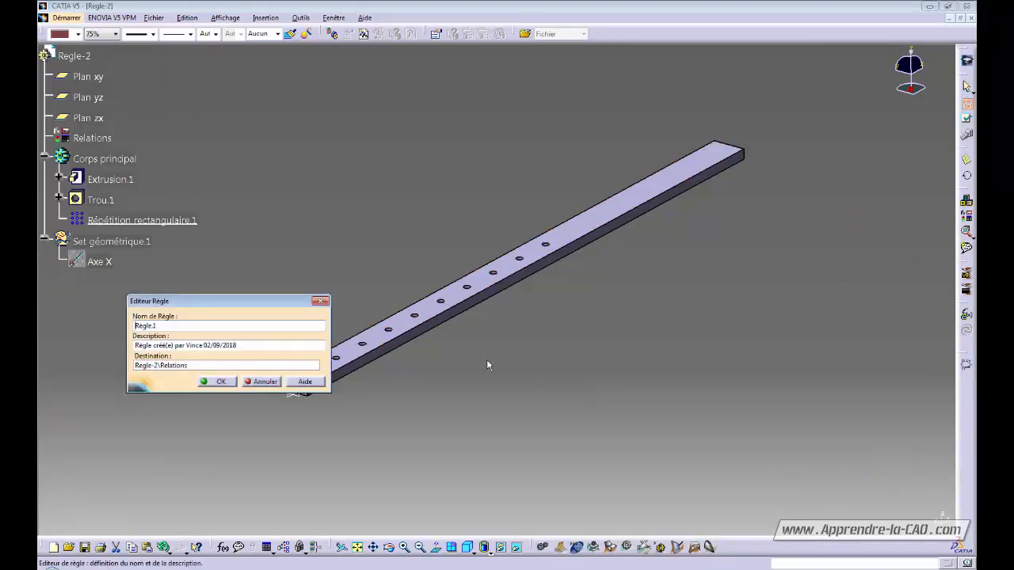
click(220, 383)
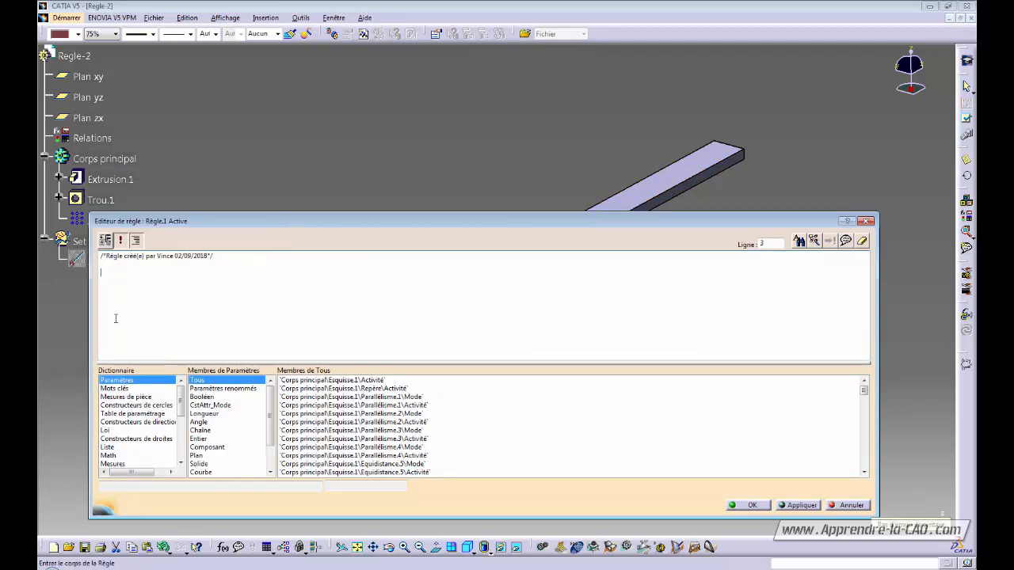
drag(90, 303, 306, 309)
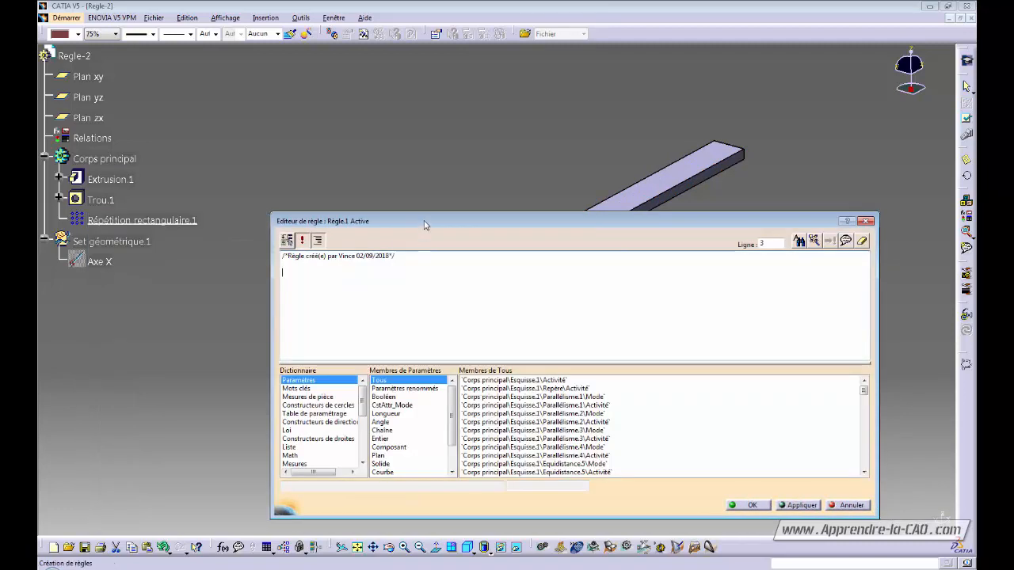
drag(425, 222, 455, 197)
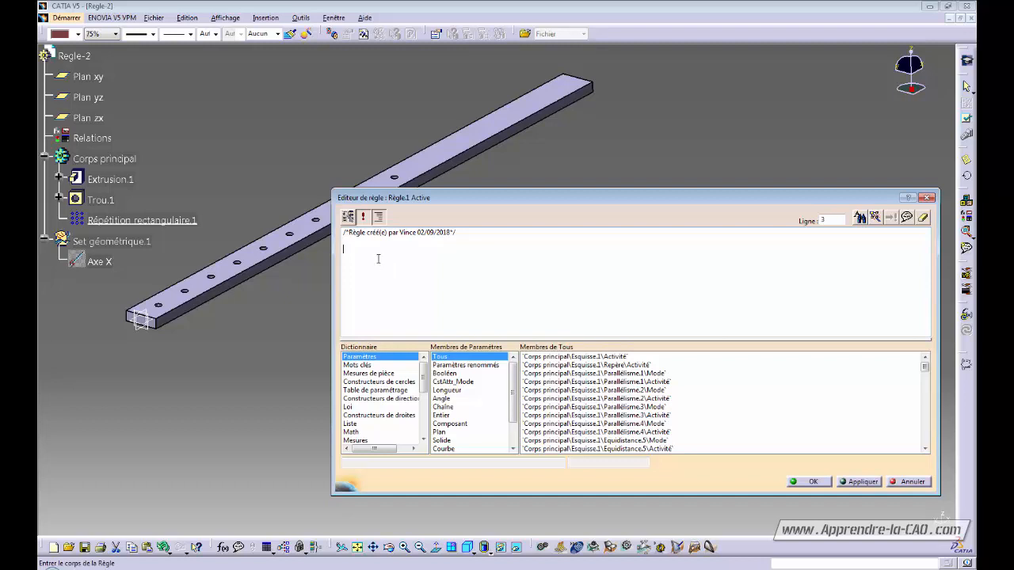
- Start the rule with the rectangular pattern's integer parameter Nombre dir1 followed by an equals sign
click(123, 224)
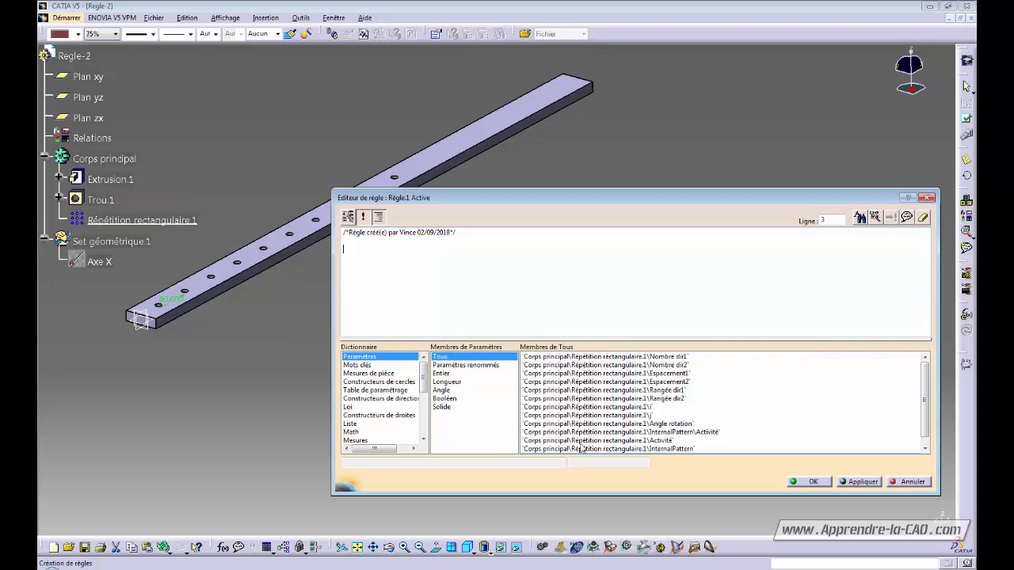
mouse_move(928, 391)
mouse_down()
mouse_move(925, 409)
mouse_move(924, 398)
mouse_up()
click(447, 375)
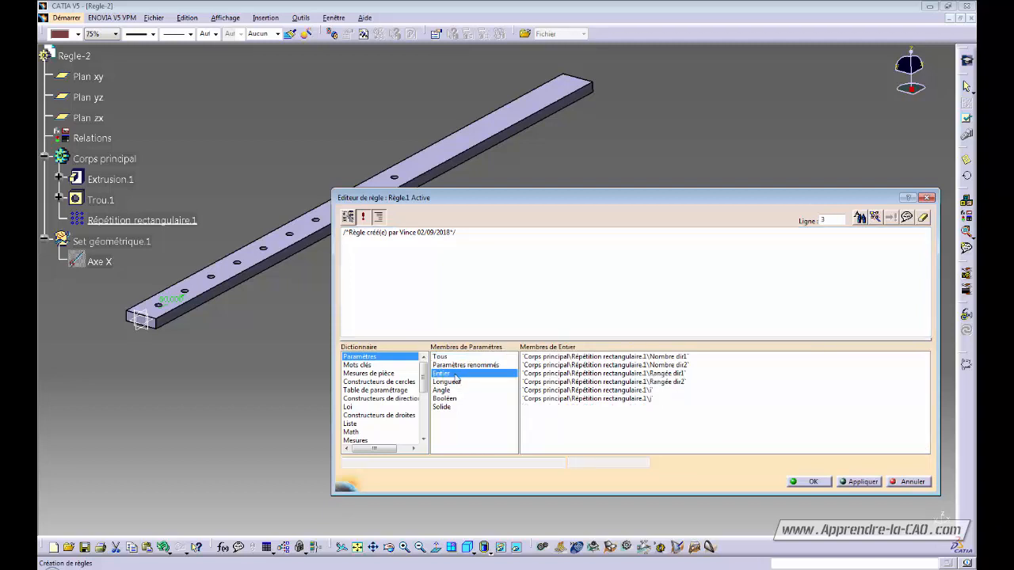
click(606, 358)
click(603, 365)
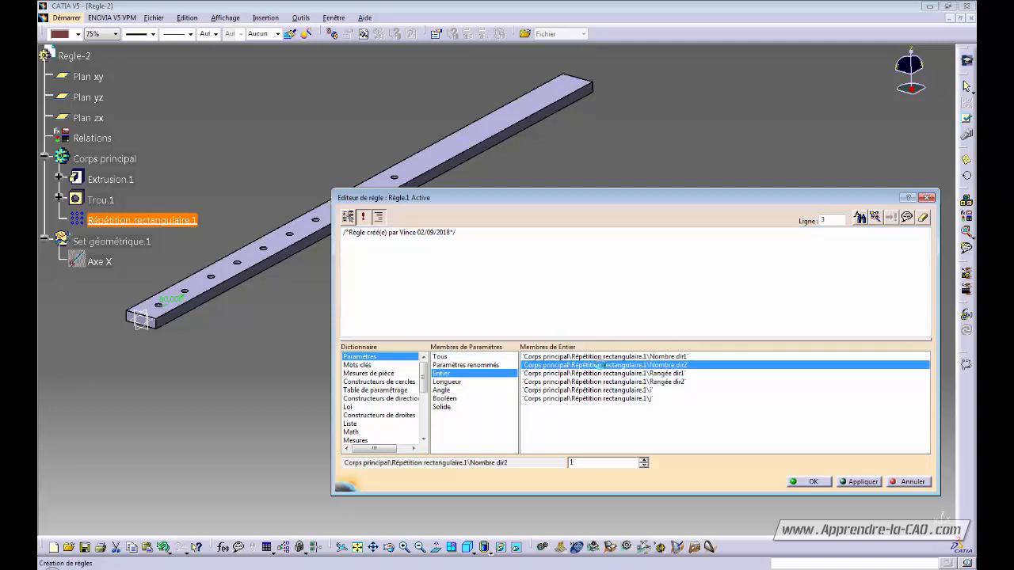
click(599, 373)
click(598, 382)
click(600, 389)
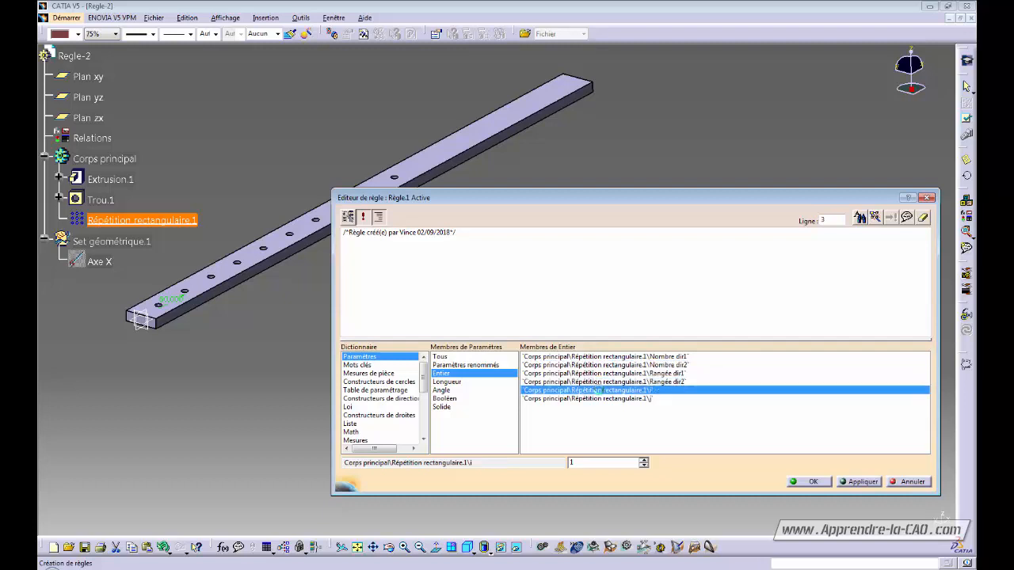
click(604, 398)
click(604, 358)
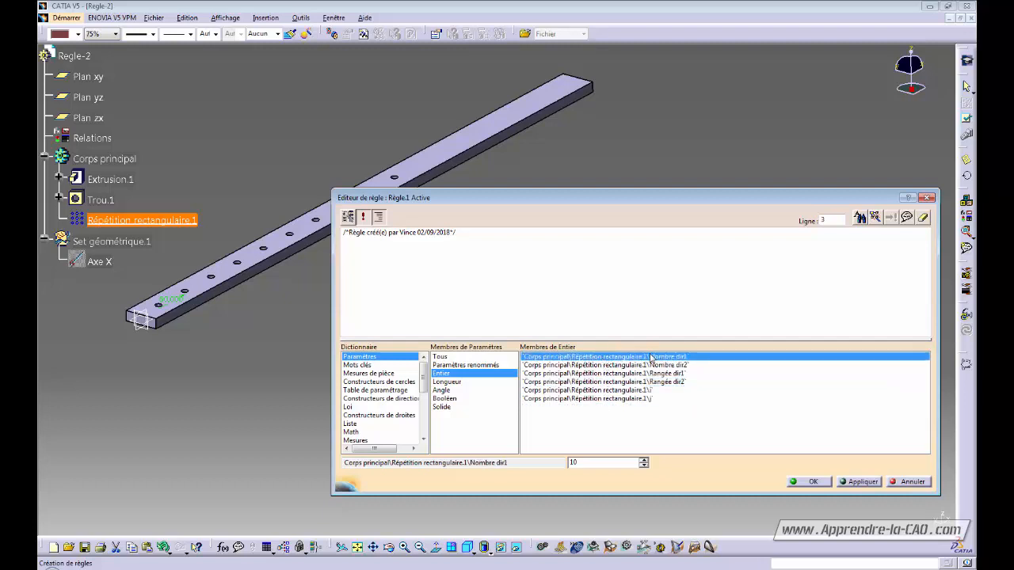
double_click(599, 358)
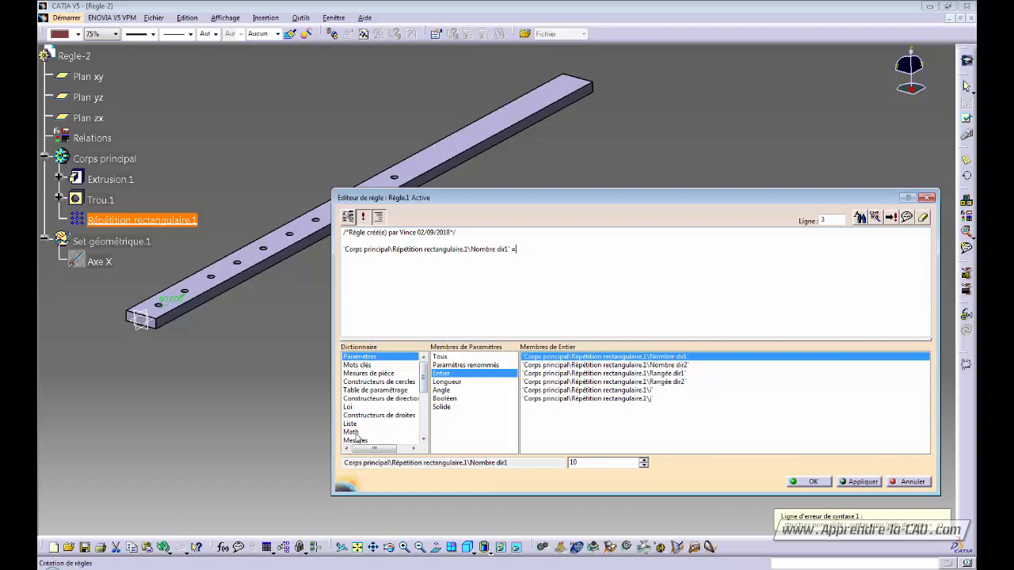
- Insert the math function round (Réel, Chaîne, Entier) after the equals sign in the rule
click(360, 431)
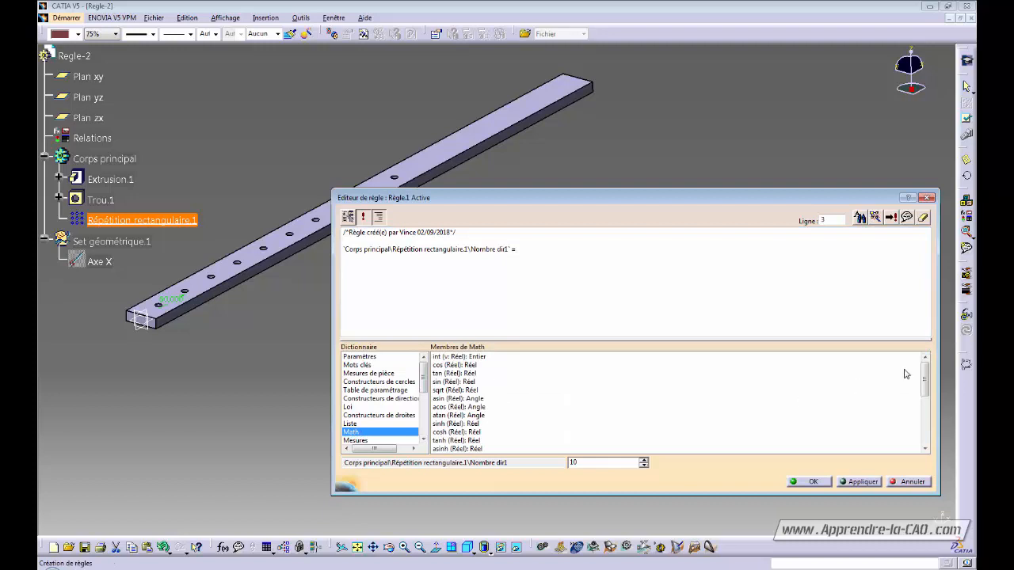
drag(925, 376, 925, 426)
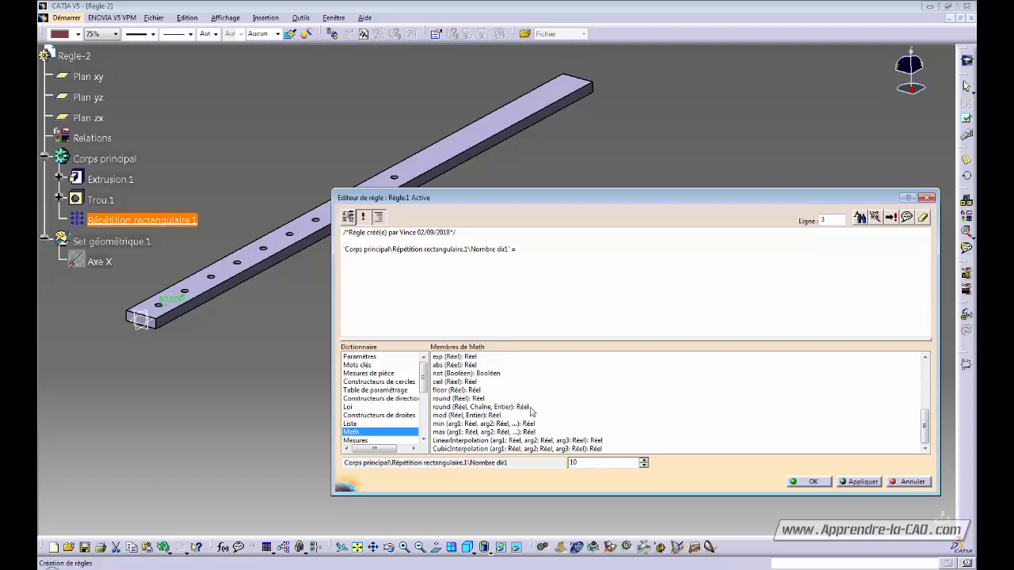
click(444, 407)
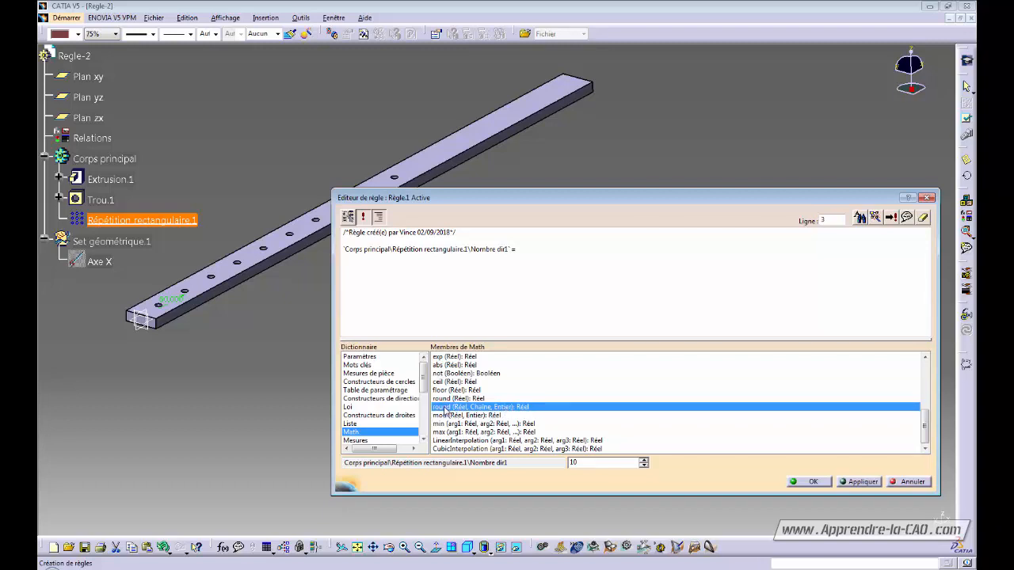
double_click(448, 410)
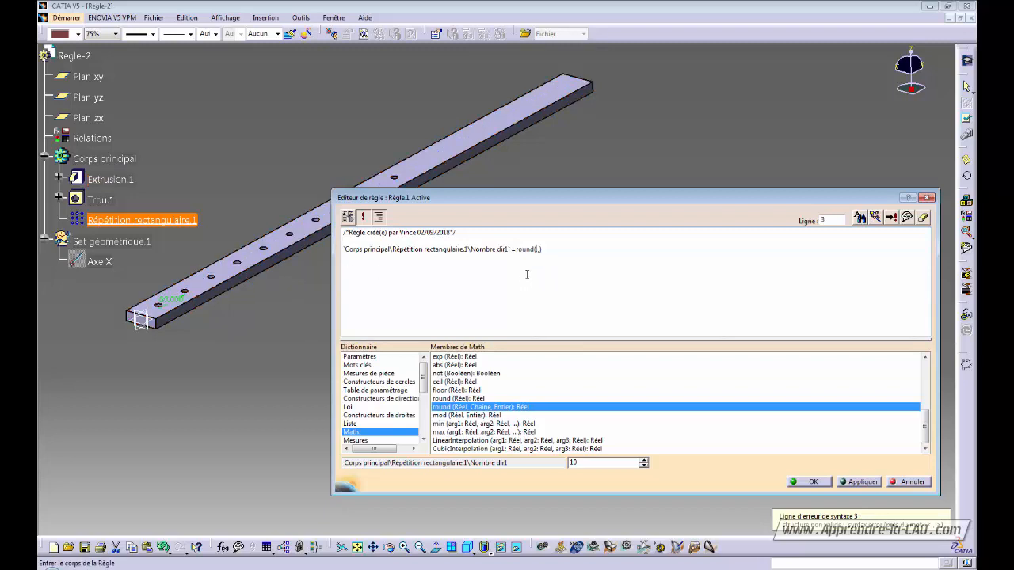
- Insert Extrusion.1's Première limite\Longueur parameter as the first argument of the round function, followed by a division sign
click(113, 180)
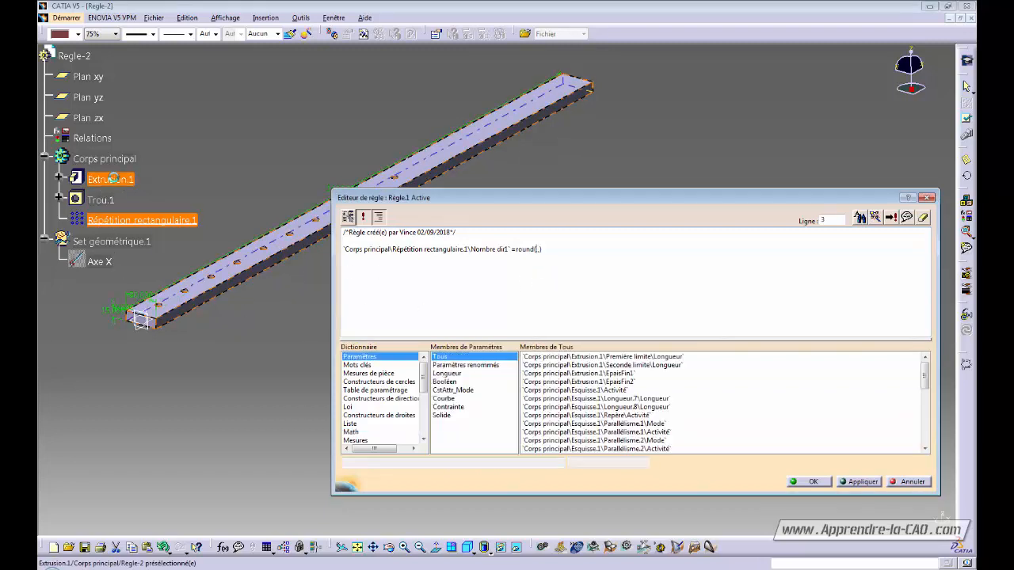
click(453, 375)
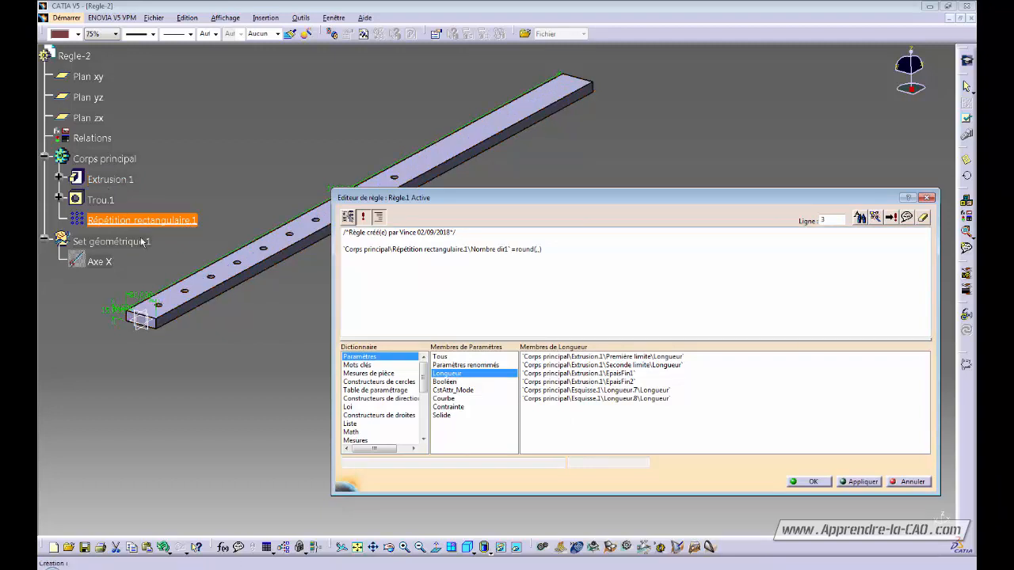
click(638, 357)
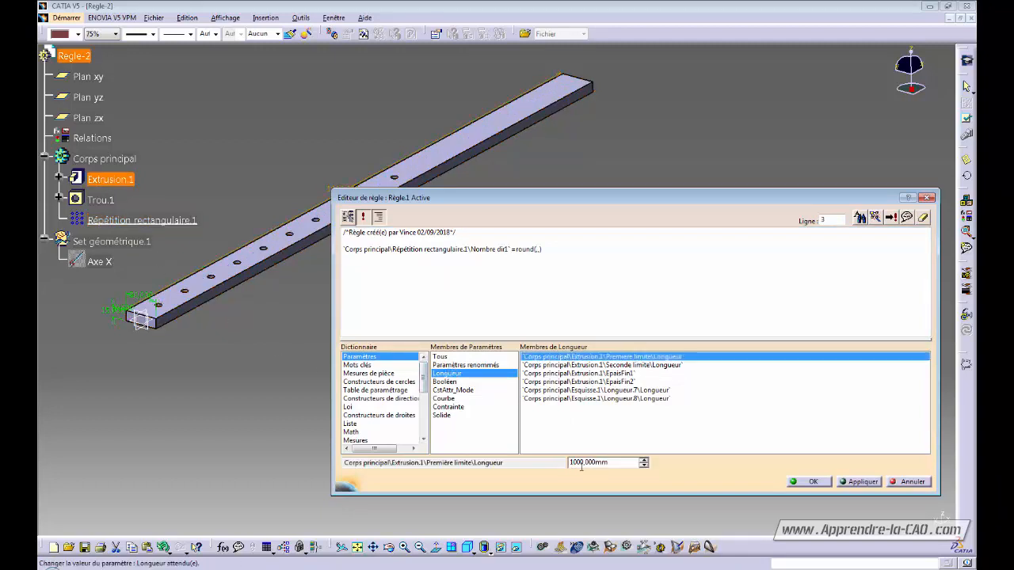
double_click(610, 357)
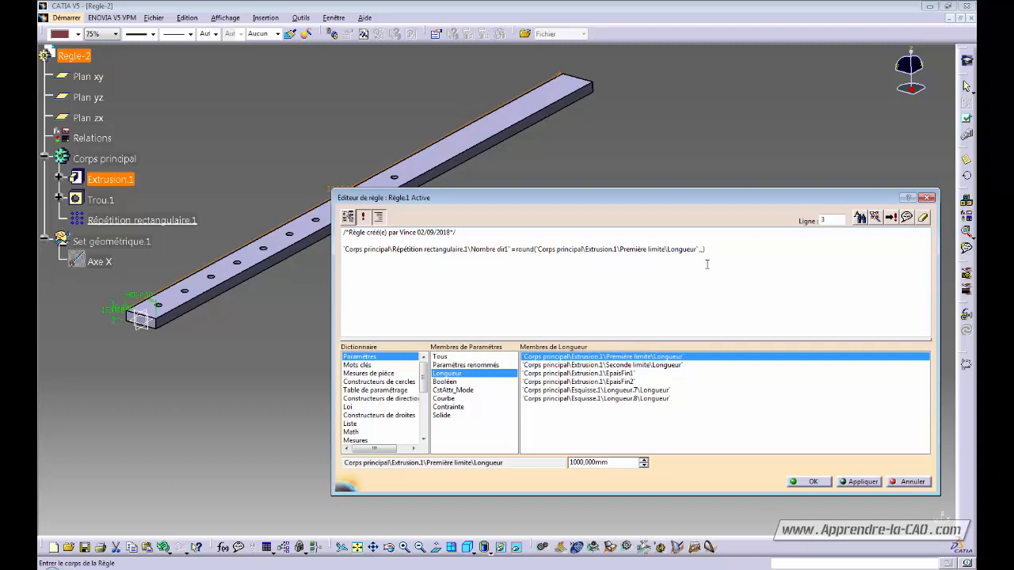
text(/)
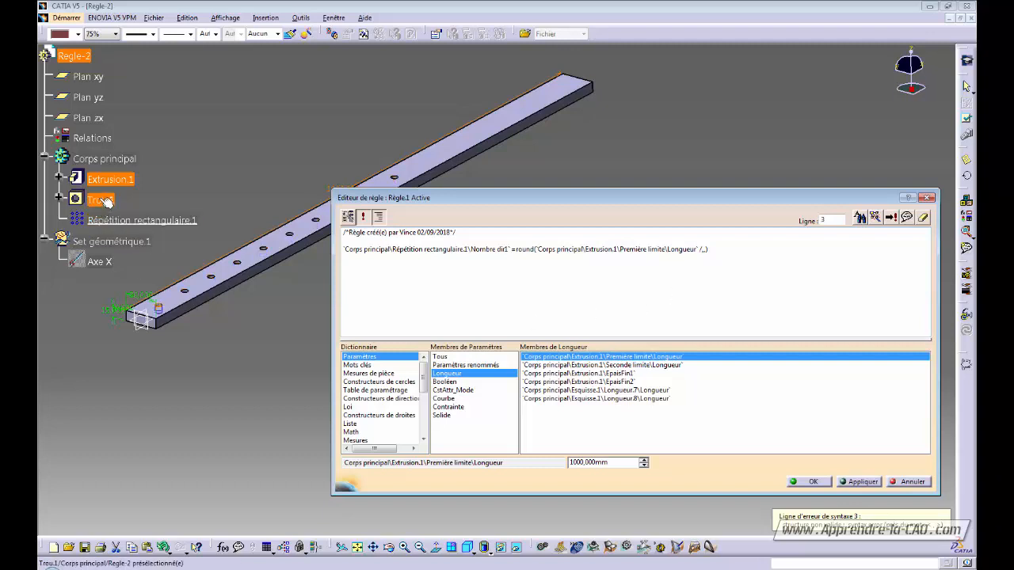
- Insert the rectangular pattern's Espacement1 length parameter after the division sign in the rule
click(129, 222)
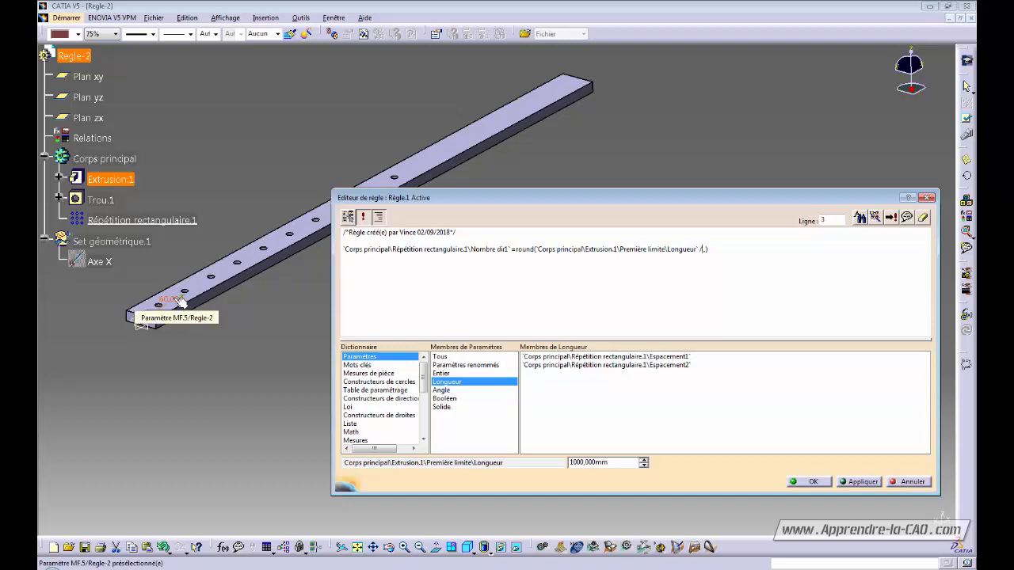
click(590, 358)
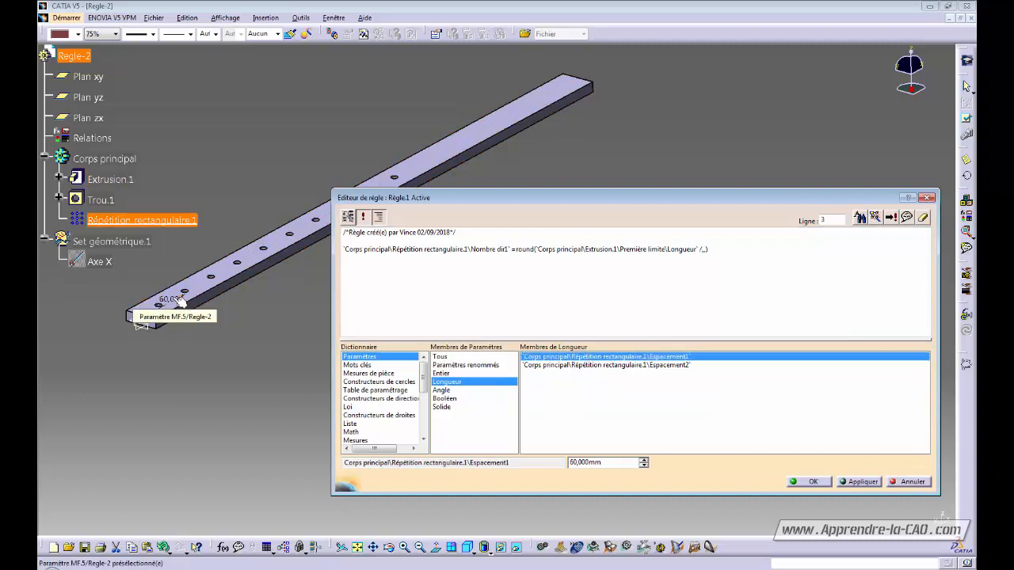
double_click(177, 298)
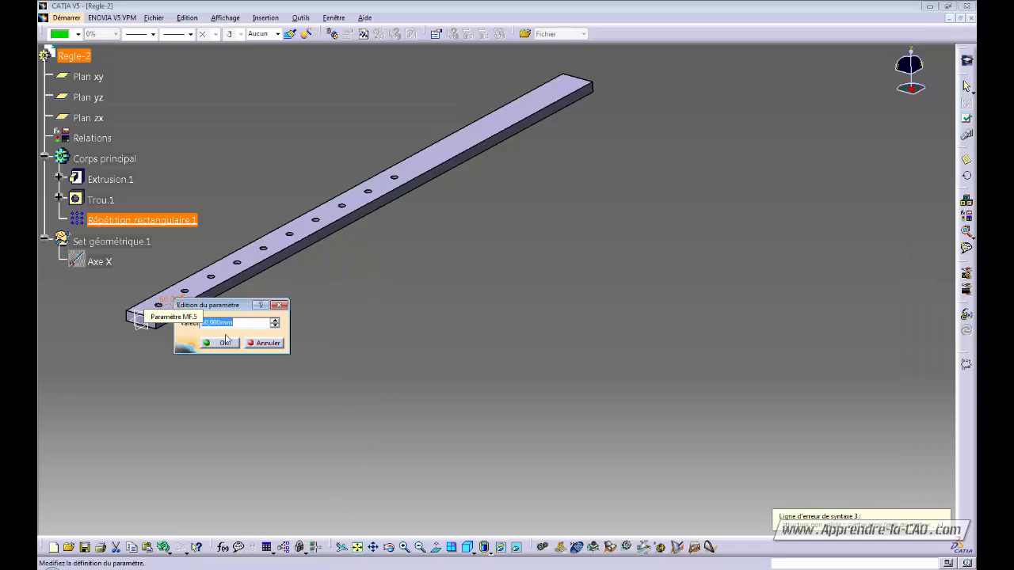
click(261, 344)
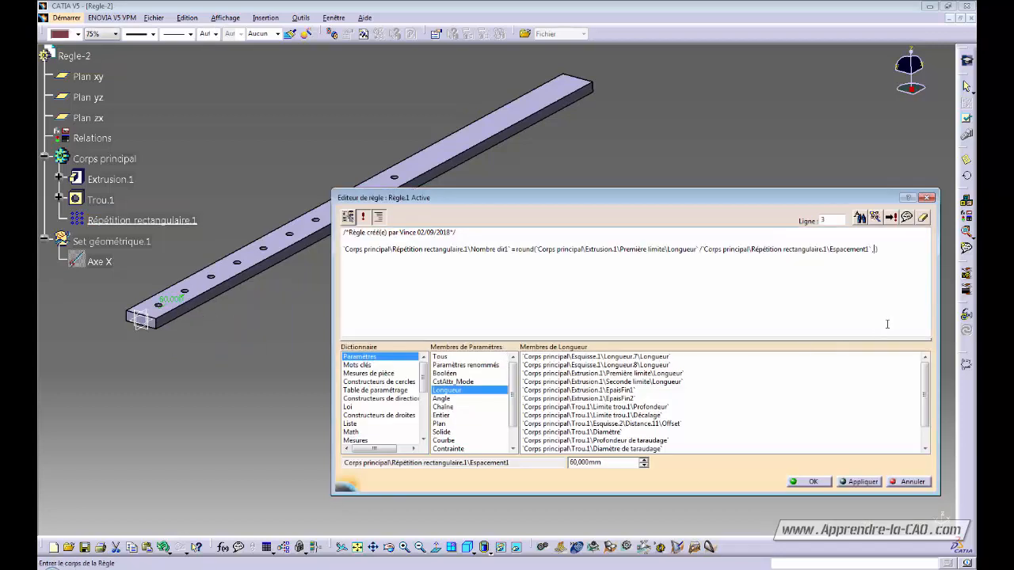
- Check the values of the two divided parameters and complete the round function with "mm" and 0 as its remaining arguments
click(546, 249)
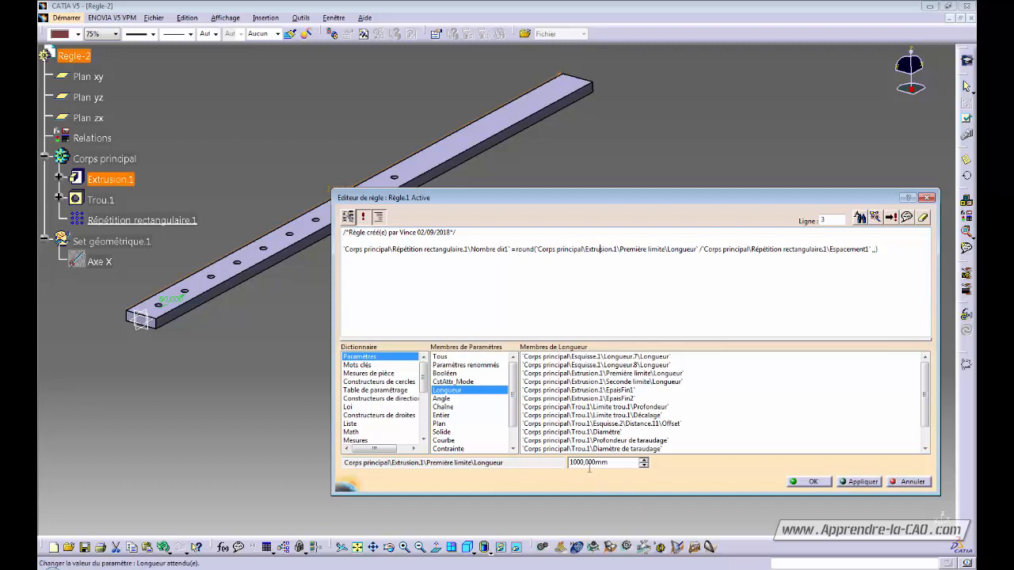
click(788, 250)
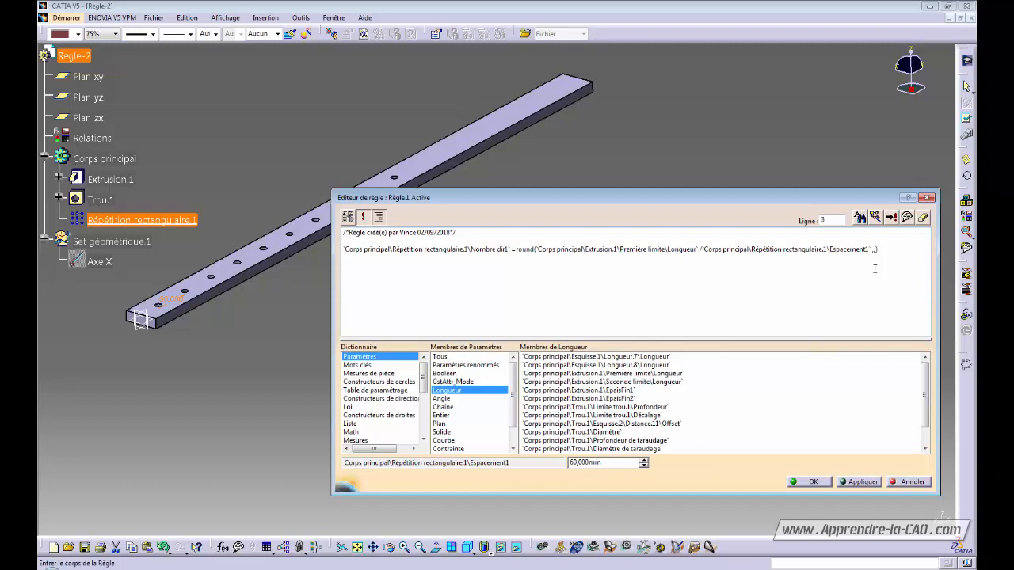
text(1` ,"mm)
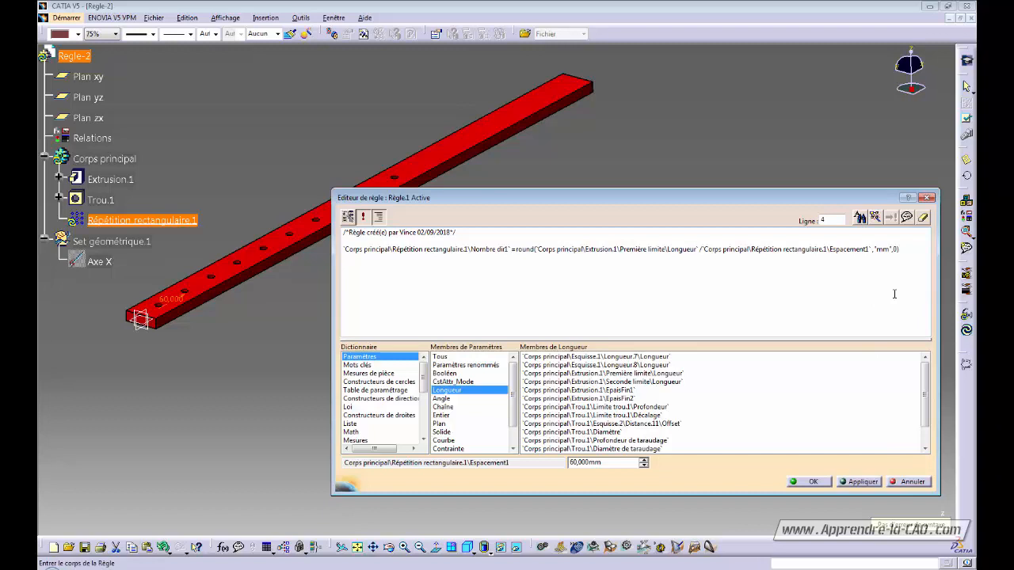
- Apply and validate the rule, accepting that the relation updates with the global update command
click(863, 482)
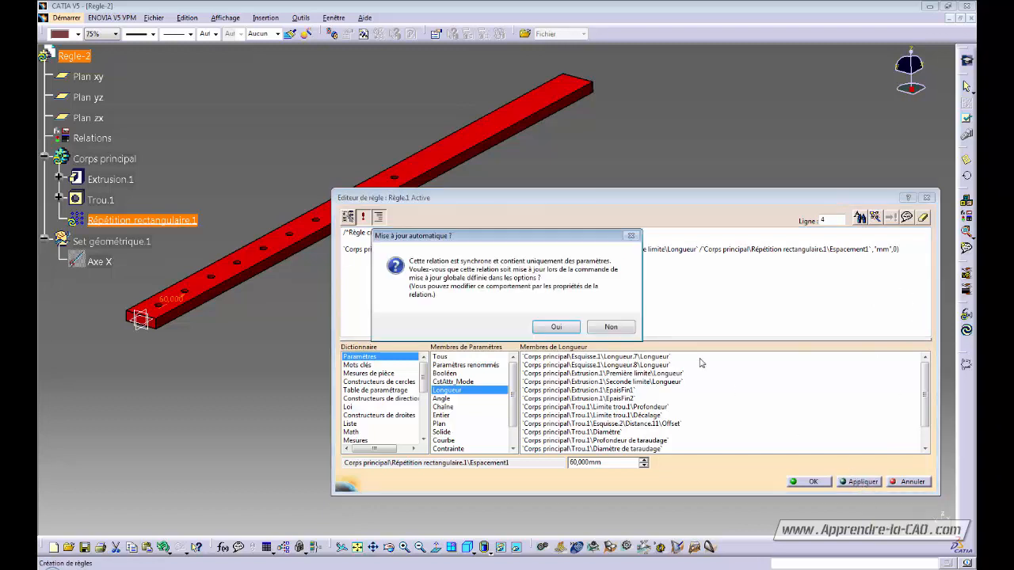
click(560, 327)
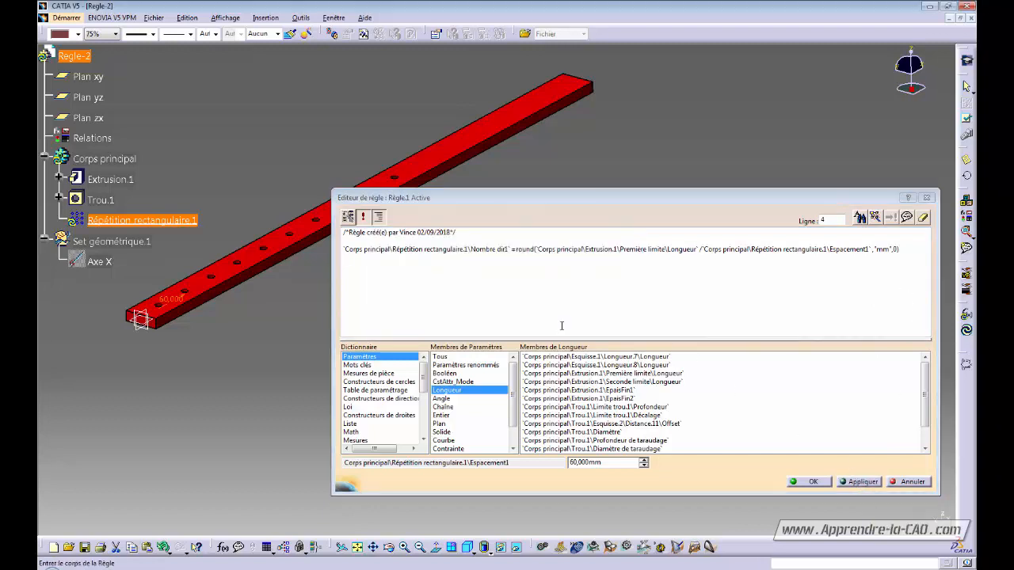
click(812, 481)
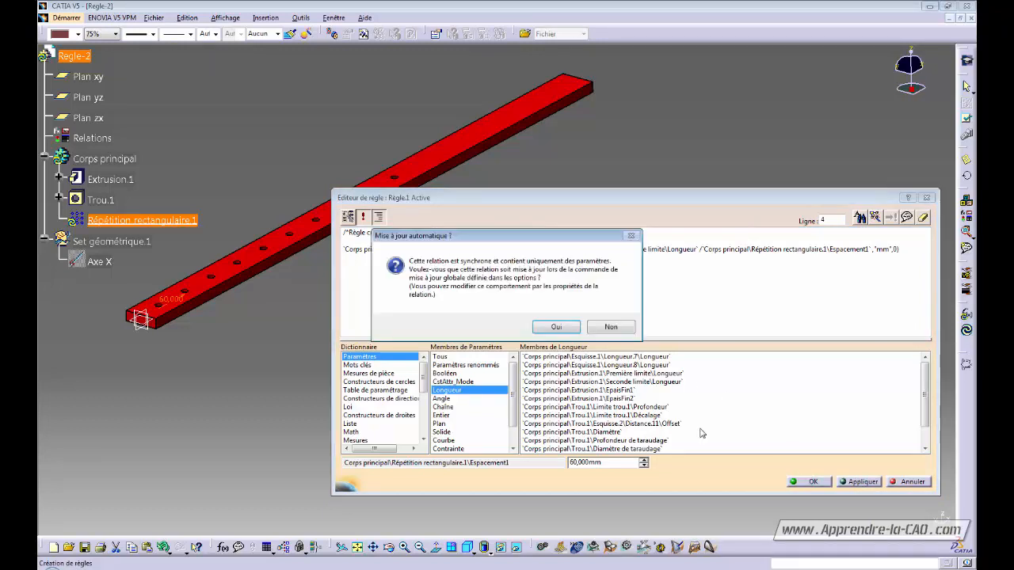
click(554, 327)
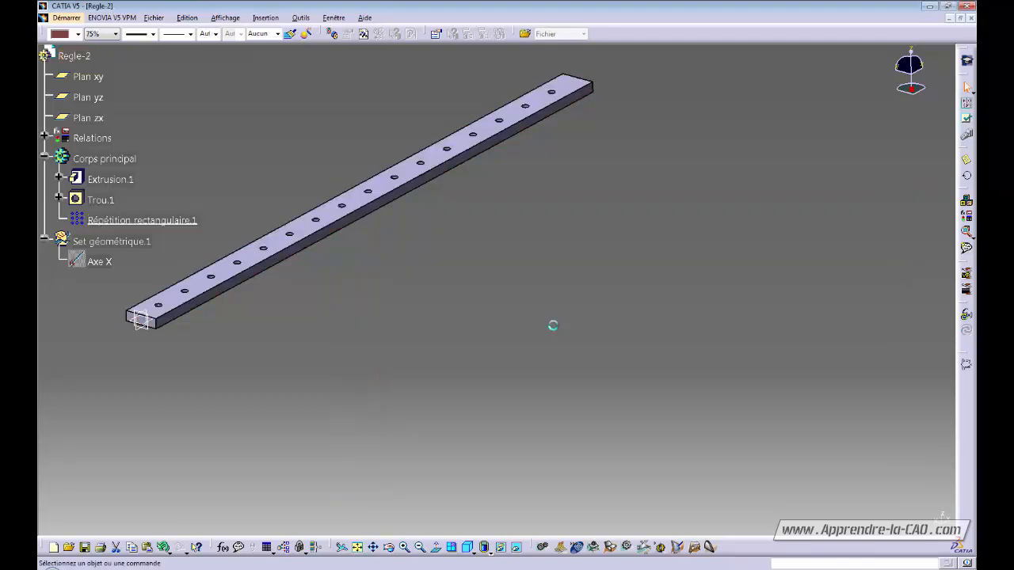
- Inspect the updated holes and the rule-driven instance count in the rectangular pattern's definition, and close the definition
middle_drag(350, 317, 392, 324)
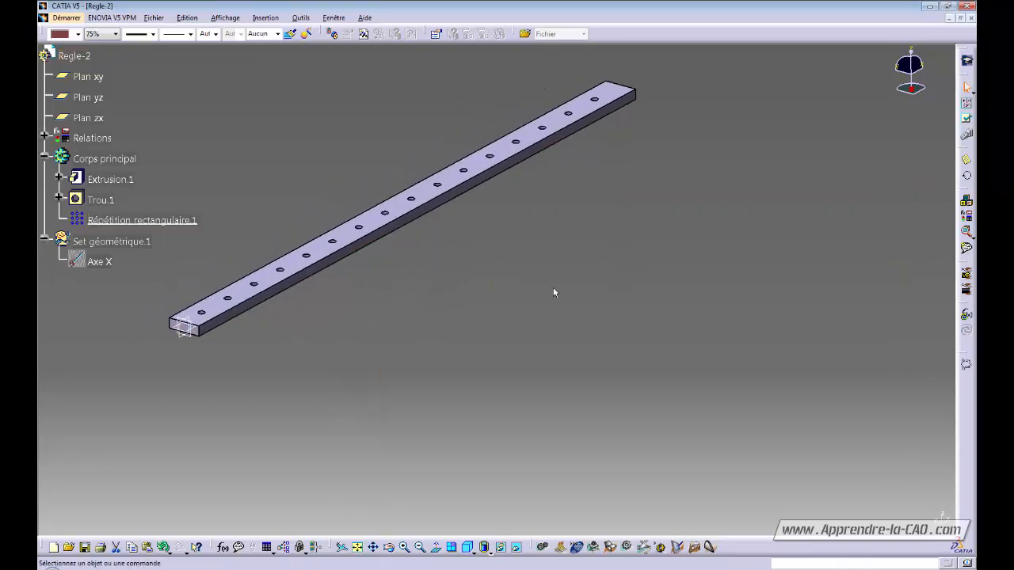
middle_drag(536, 258, 499, 346)
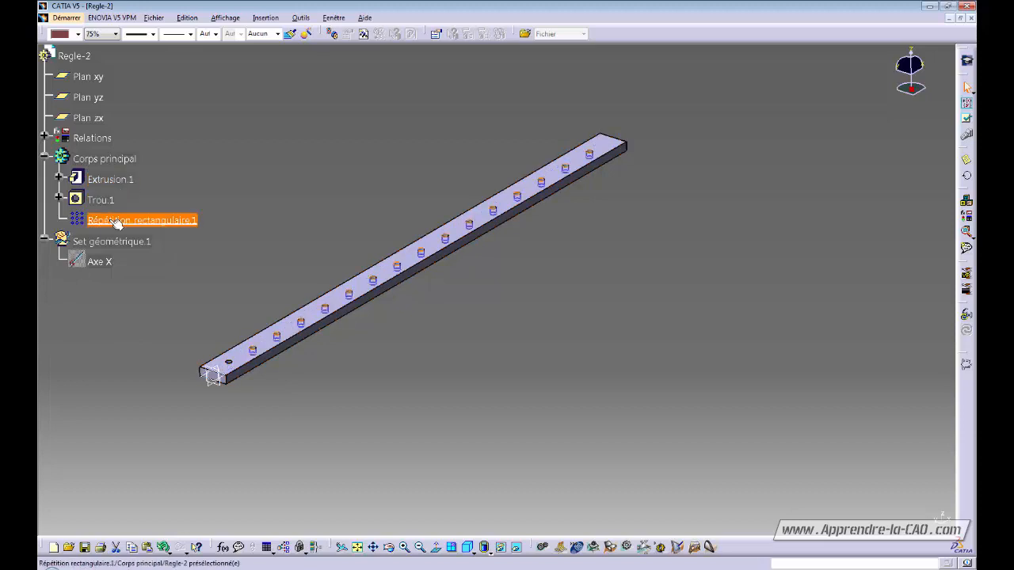
double_click(145, 222)
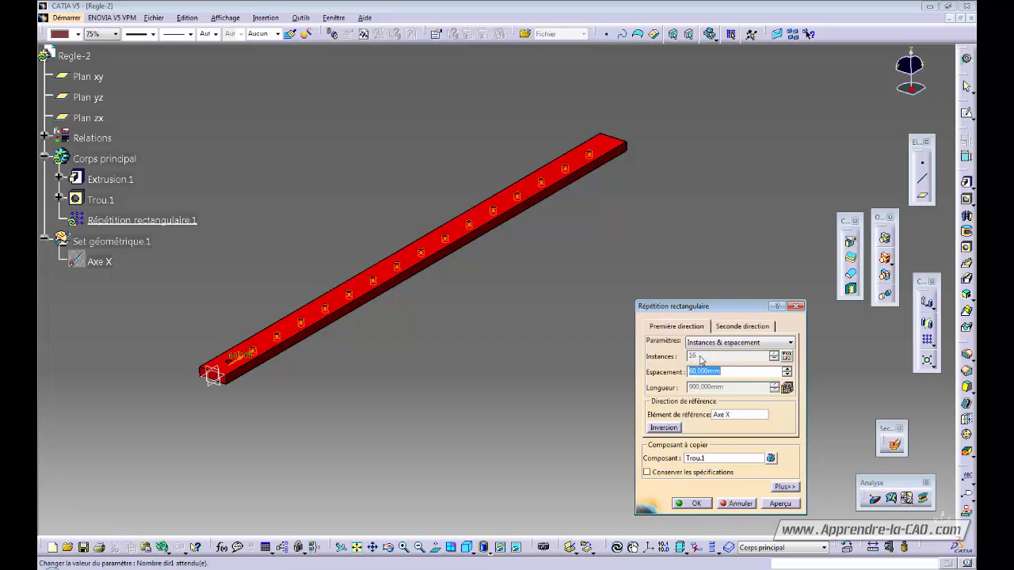
text(16)
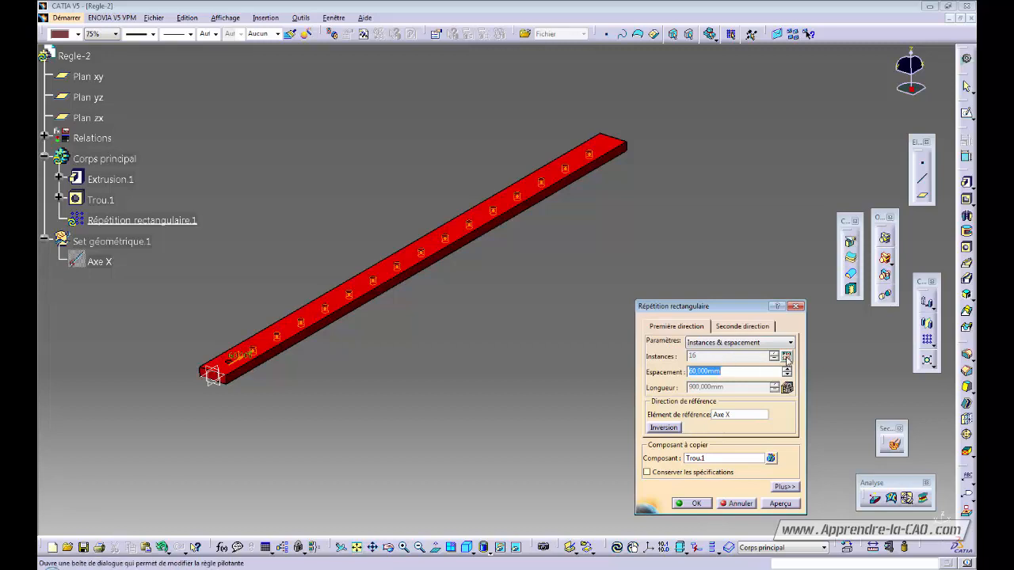
click(695, 504)
click(539, 289)
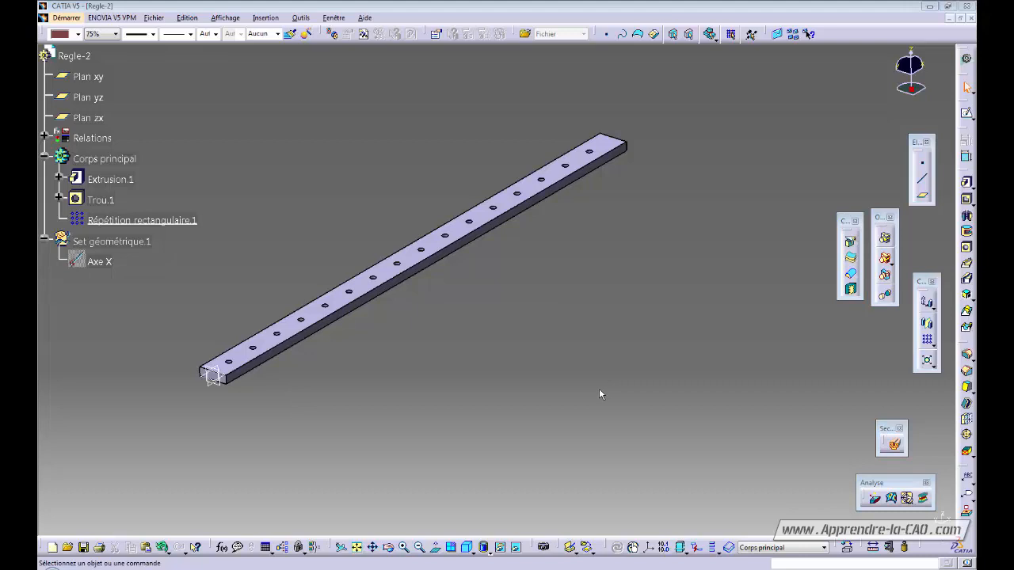
- Expand the Relations node and reopen Règle.1 for editing
click(45, 137)
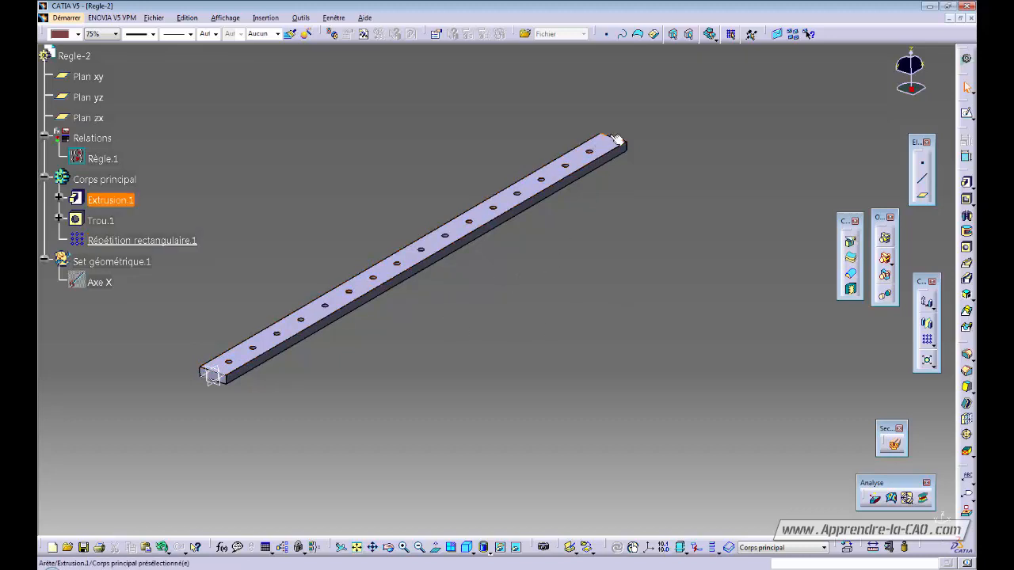
middle_drag(553, 287, 571, 338)
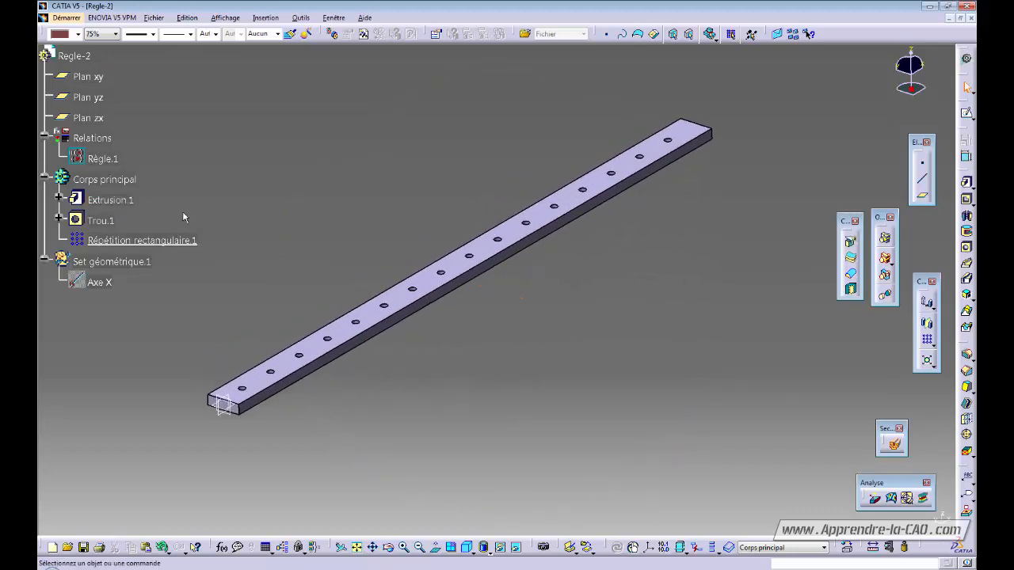
click(101, 159)
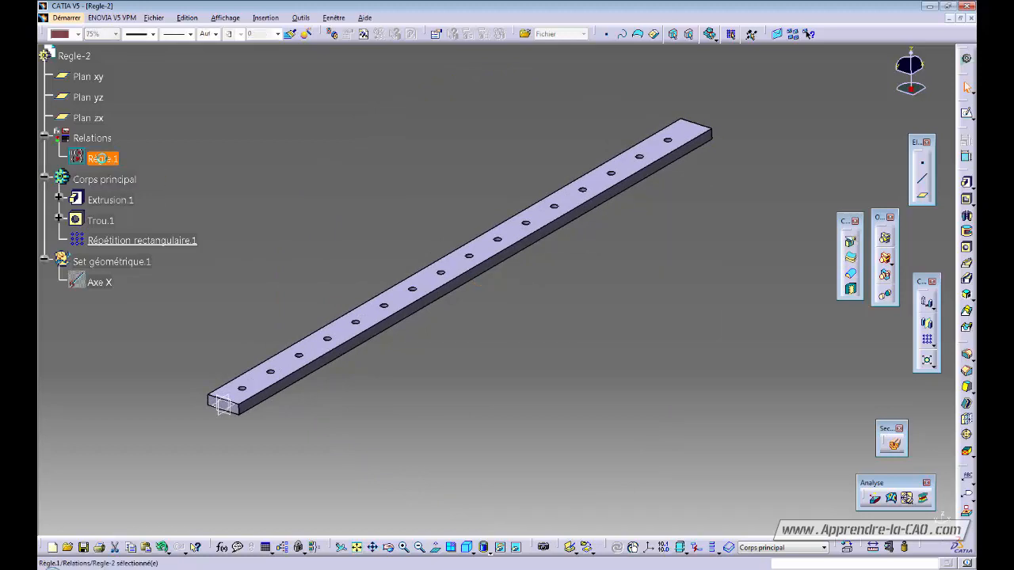
double_click(105, 159)
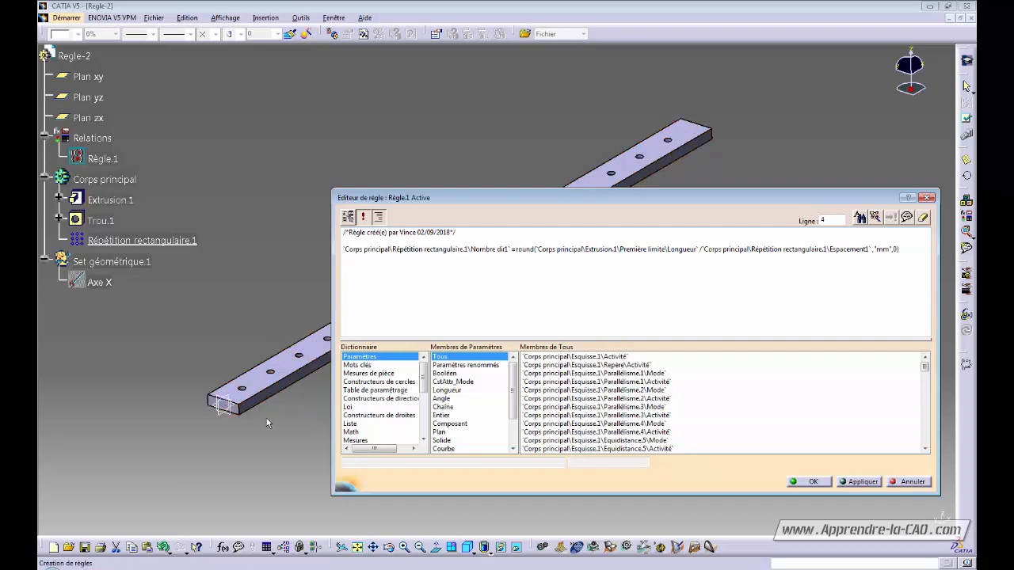
- Start a second rule line with Trou.1's Esquisse.2\Distance.11\Offset parameter followed by "=(", keeping the editor clear of the tree
click(105, 223)
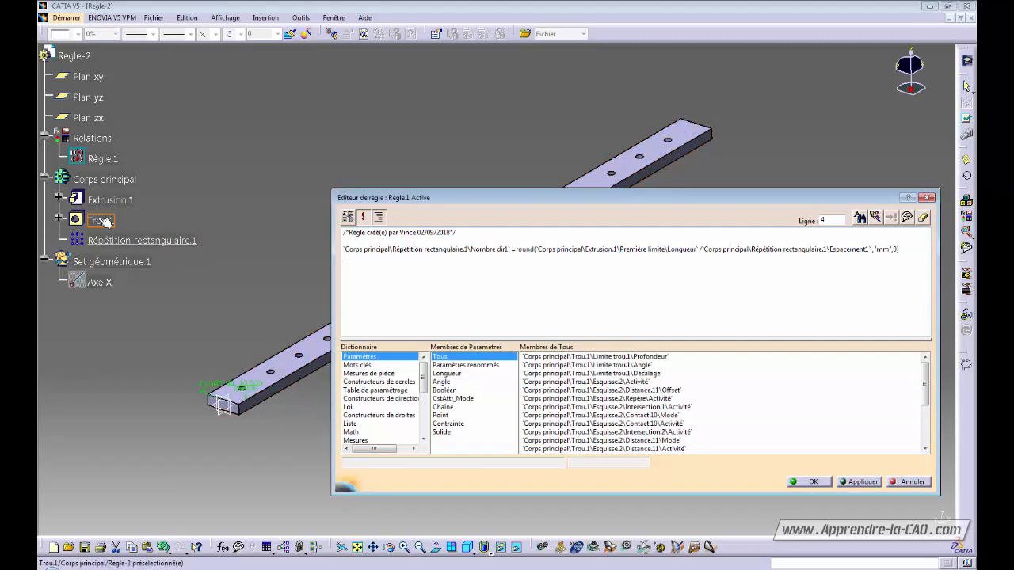
click(208, 388)
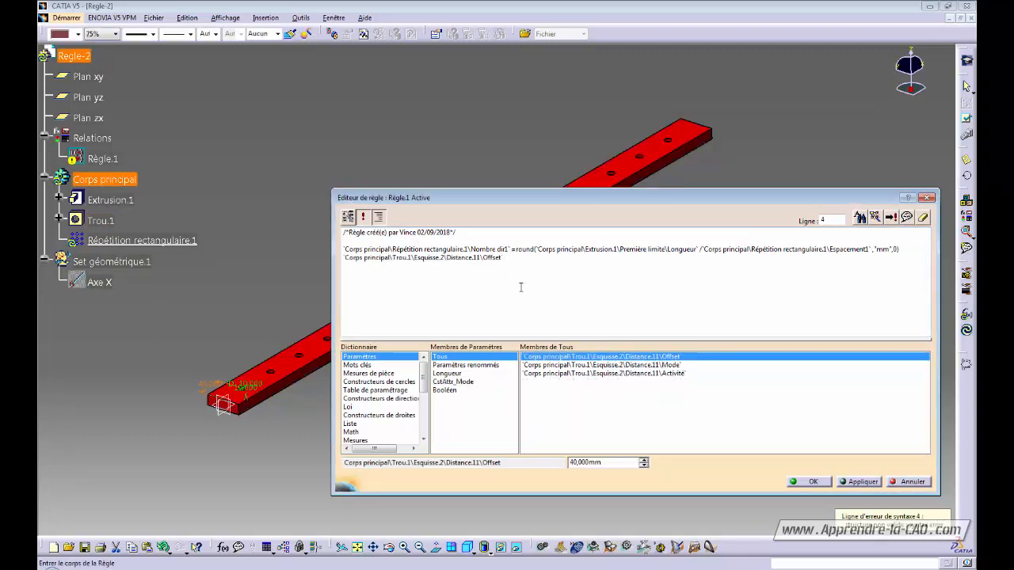
text(=)
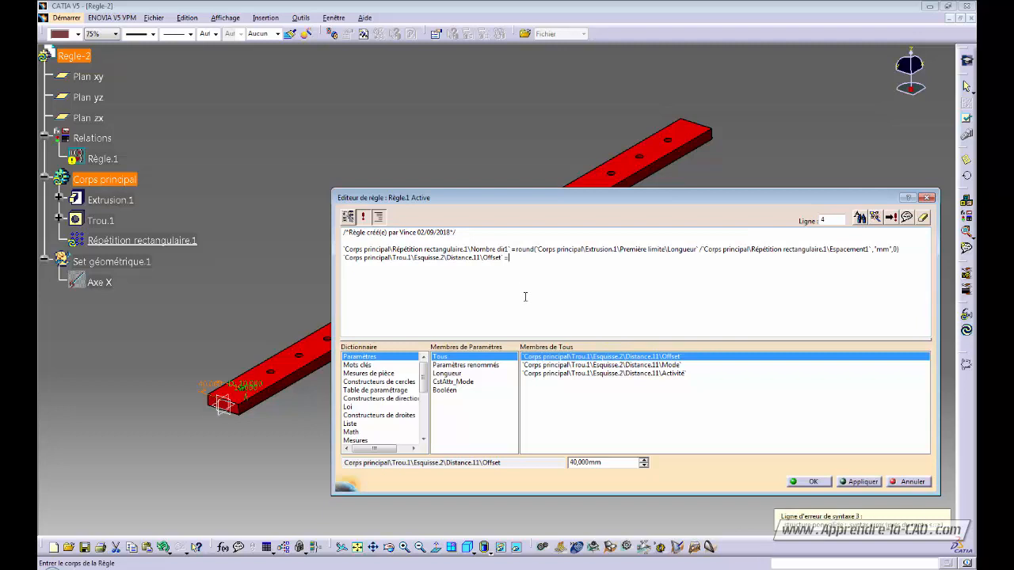
drag(554, 199, 610, 288)
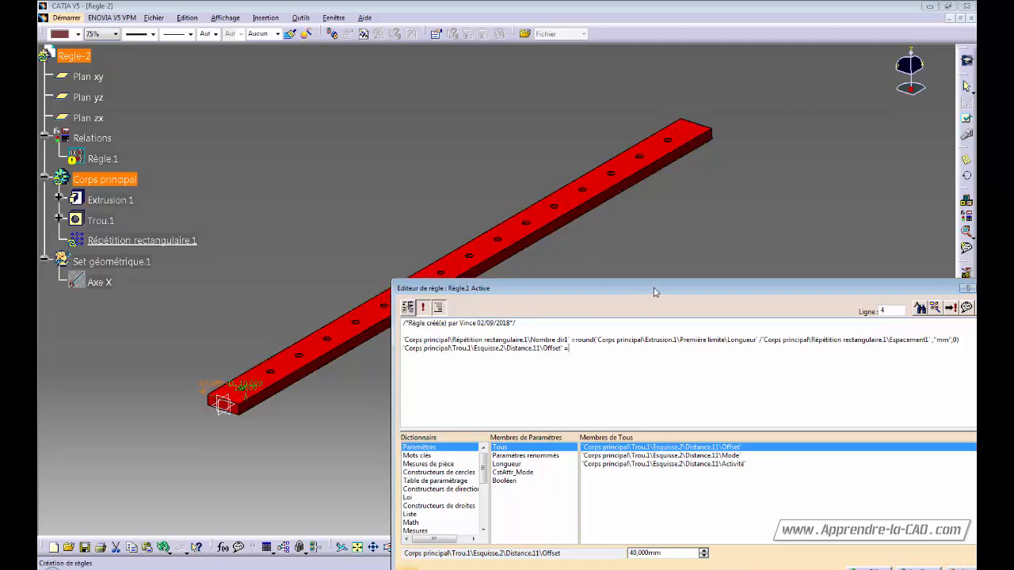
drag(654, 288, 591, 179)
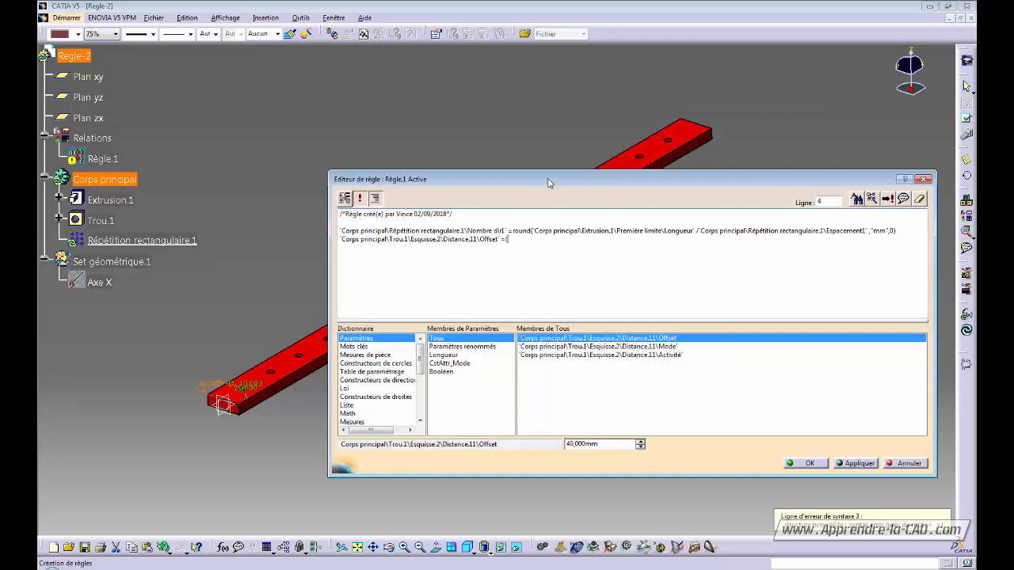
- Add Extrusion.1's Première limite\Longueur parameter to the offset expression, followed by "-("
click(116, 202)
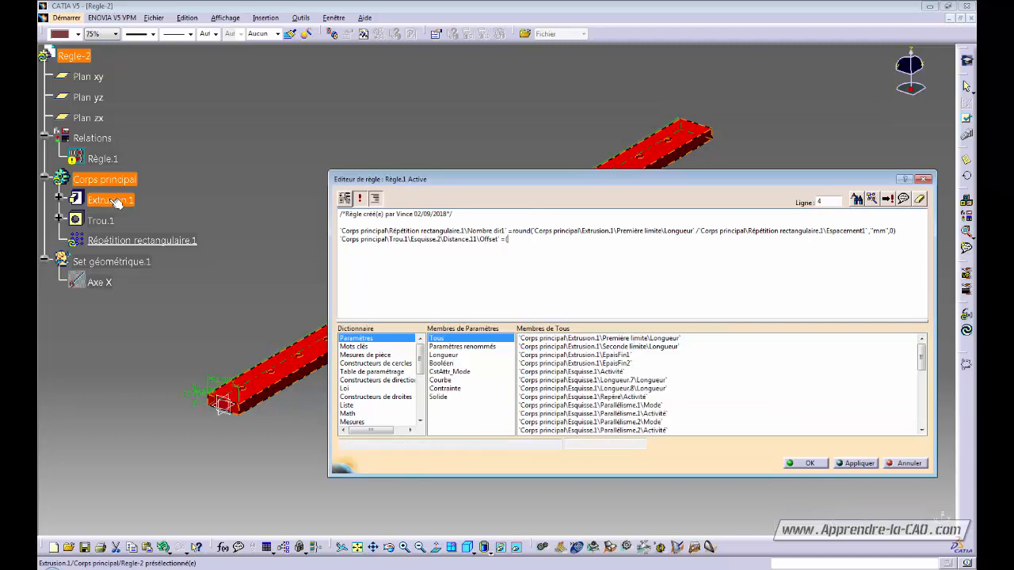
click(458, 356)
click(632, 339)
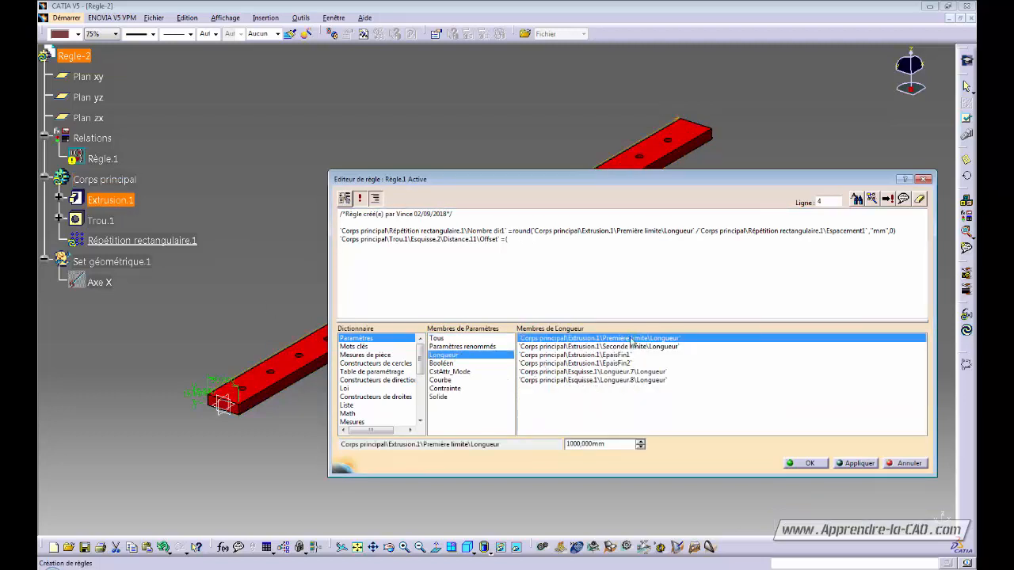
double_click(632, 339)
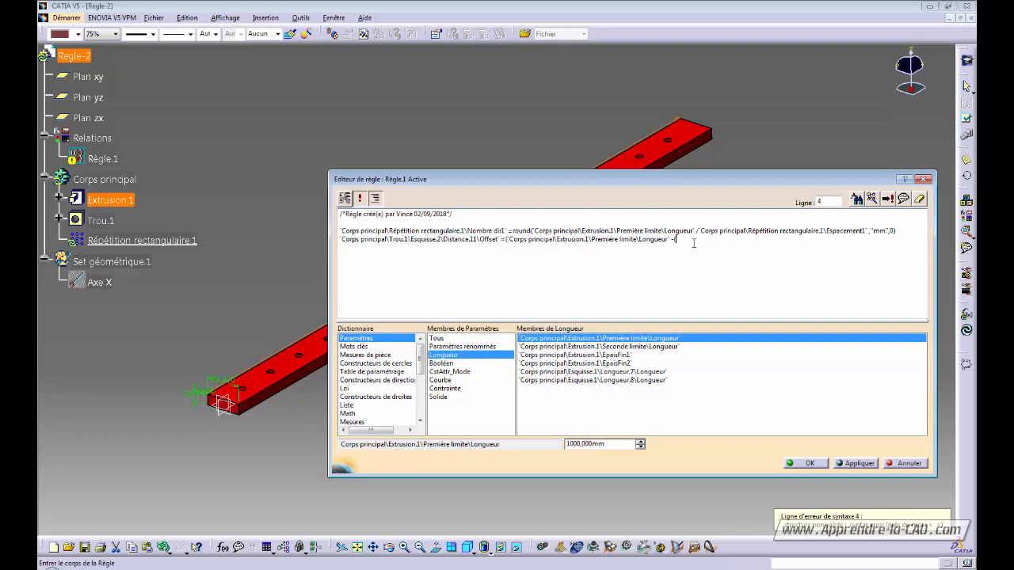
- Continue the expression with Répétition rectangulaire.1's Espacement1 multiplied by its Nombre dir1 parameter, followed by "-1"
click(122, 240)
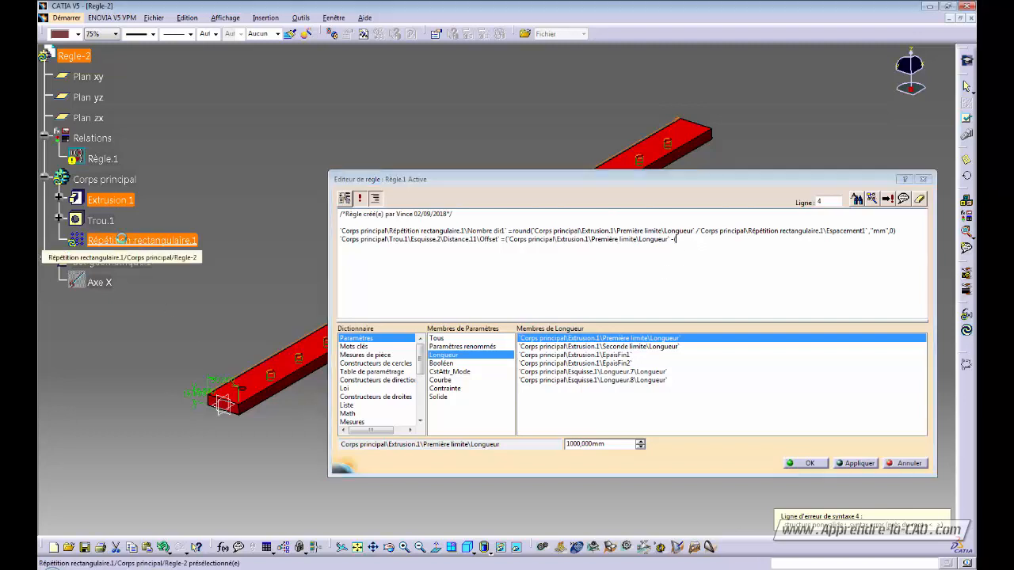
click(261, 384)
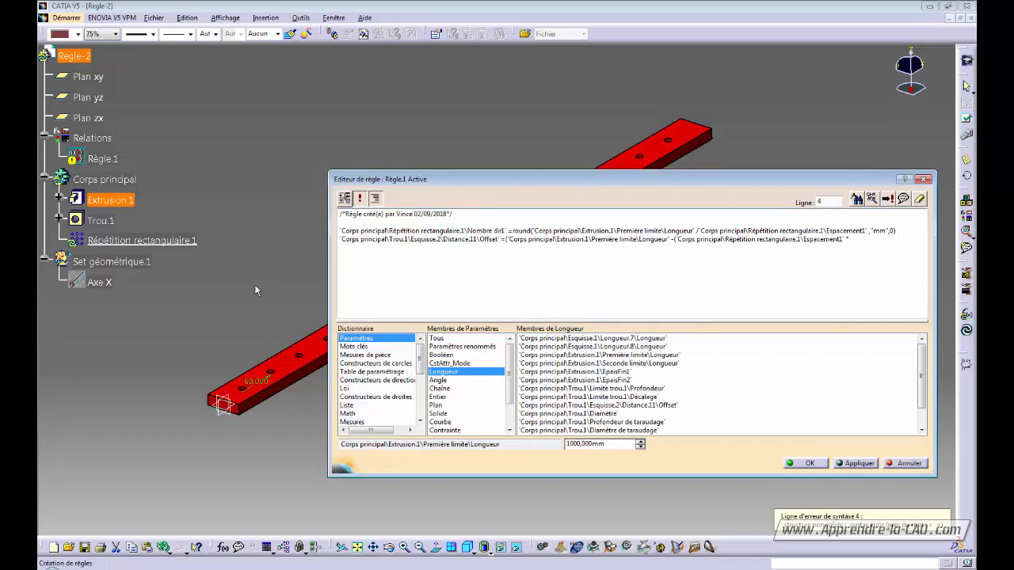
click(144, 242)
click(455, 354)
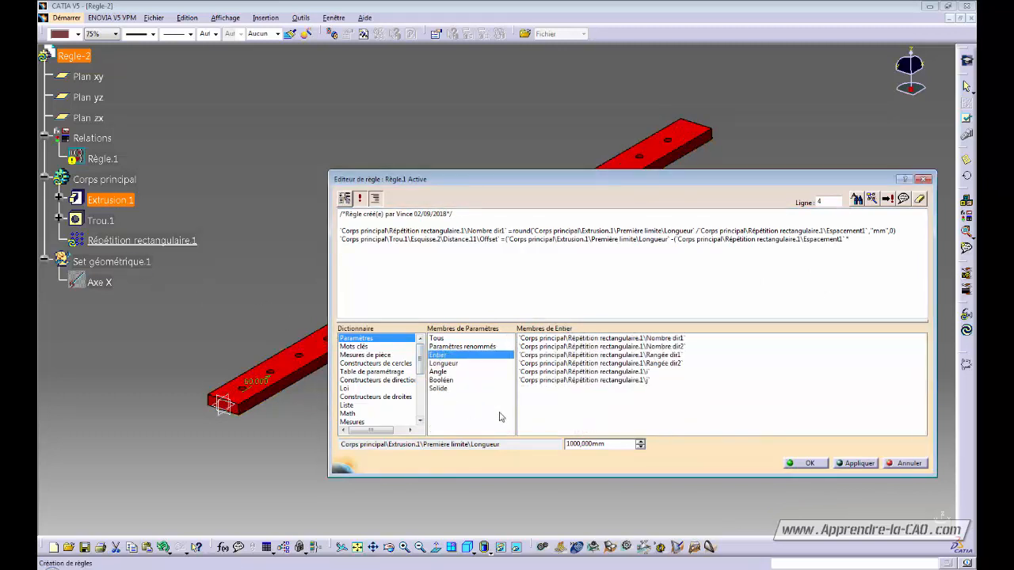
click(616, 339)
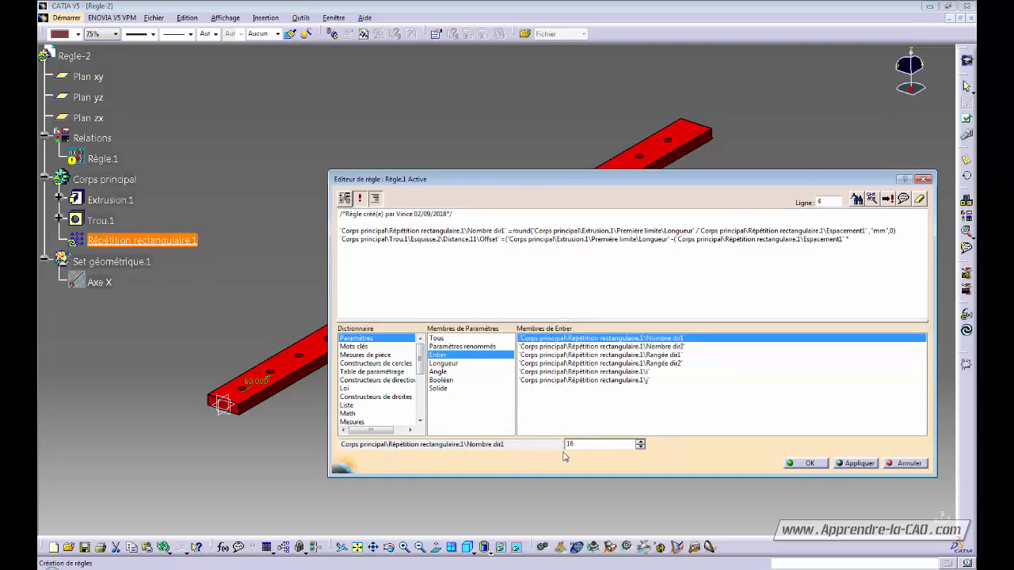
double_click(612, 340)
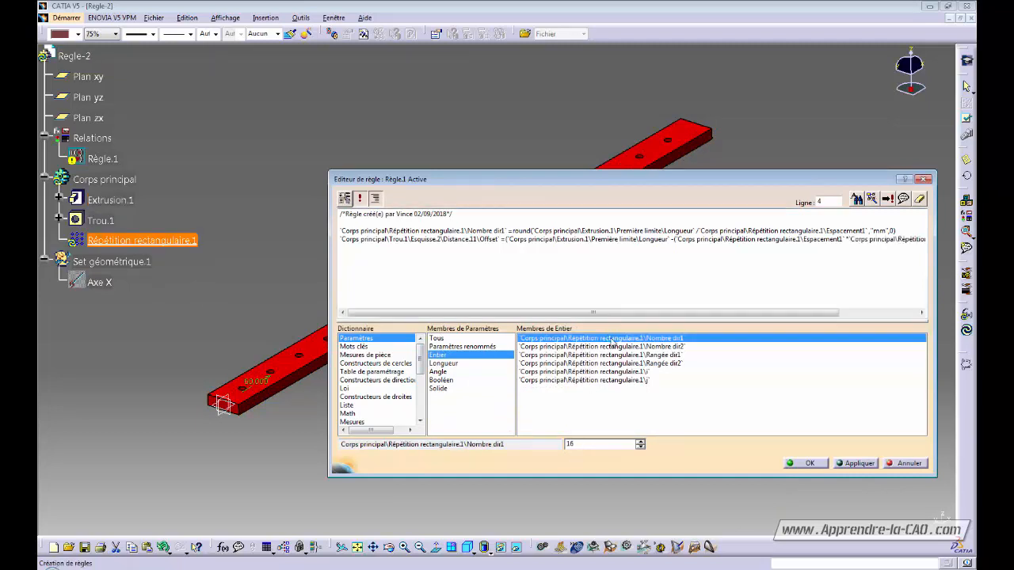
drag(734, 313, 812, 313)
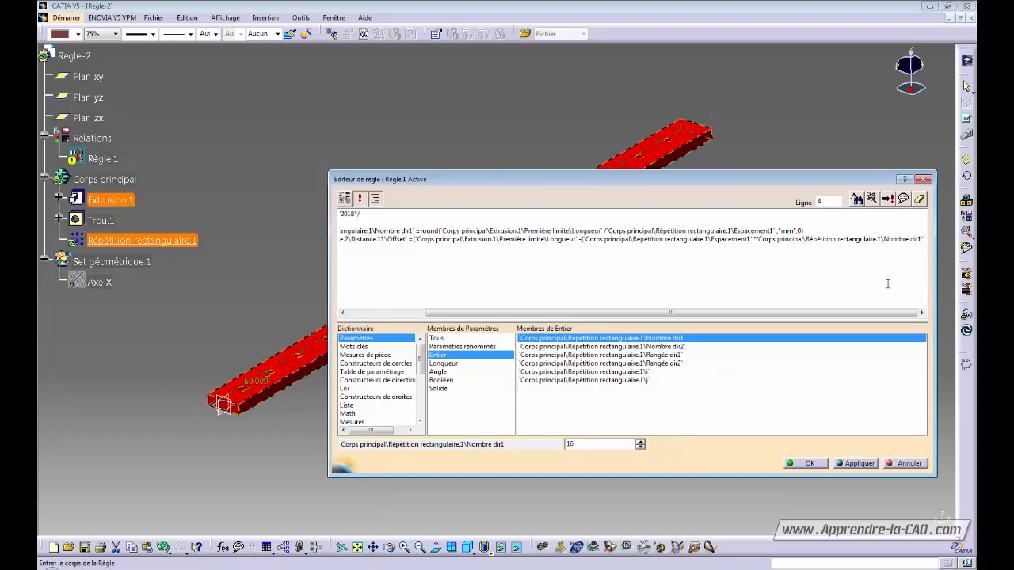
text(-1)
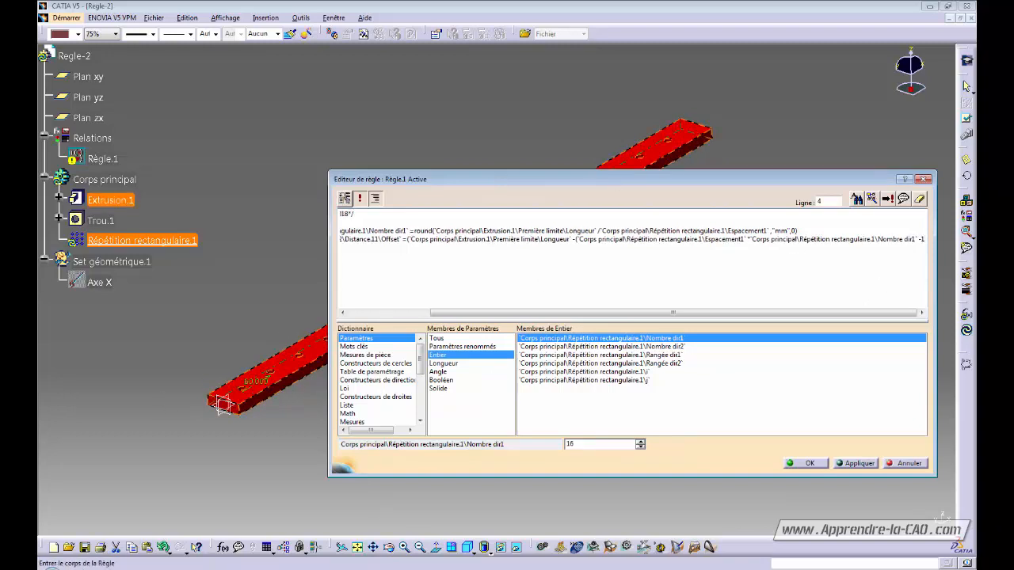
- Enclose the Nombre dir1 -1 term in parentheses, widen the rule editor to fit the whole line, and close the remaining brackets
click(750, 239)
text(()
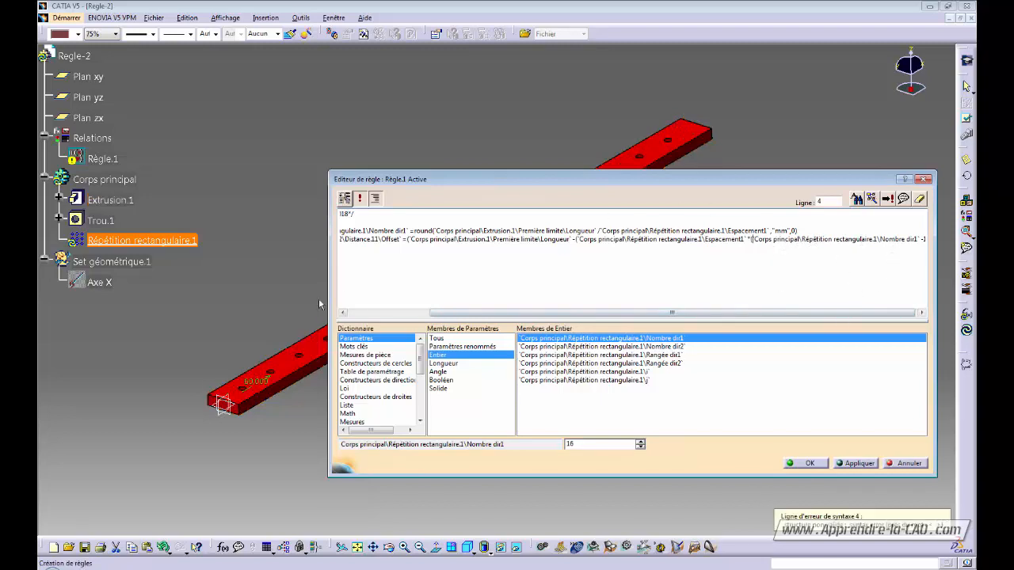
drag(329, 276, 240, 277)
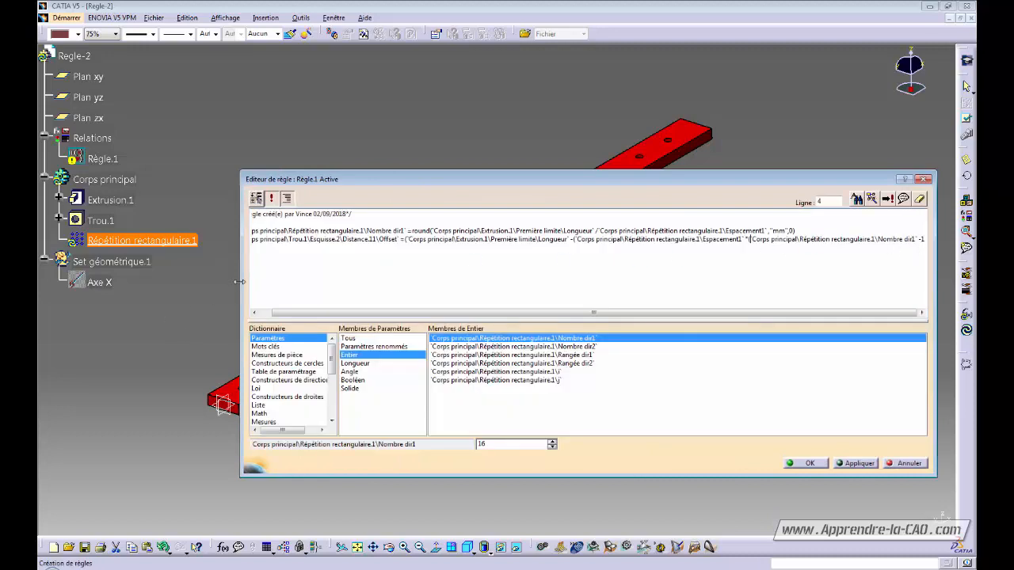
drag(243, 285, 104, 281)
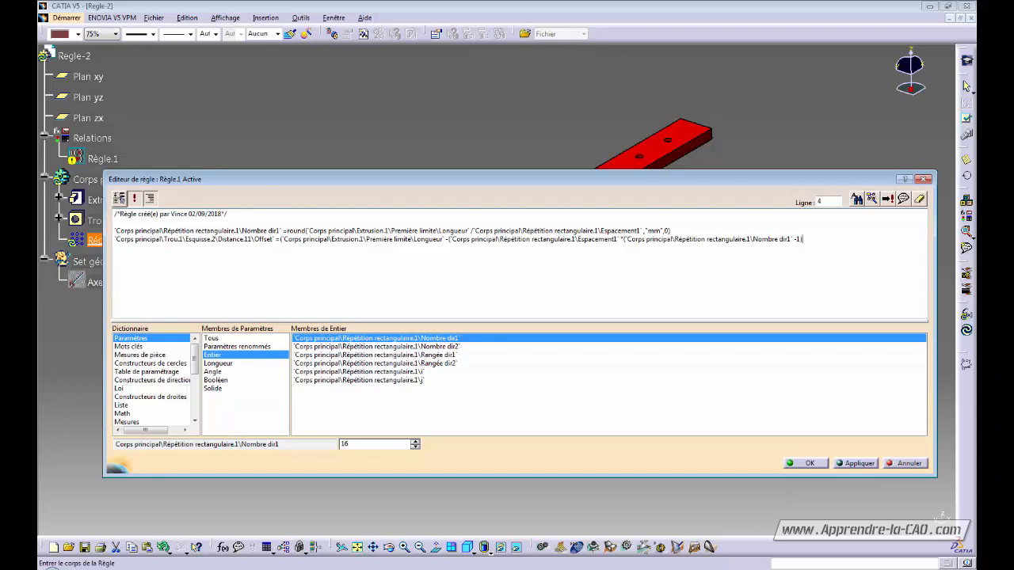
click(801, 238)
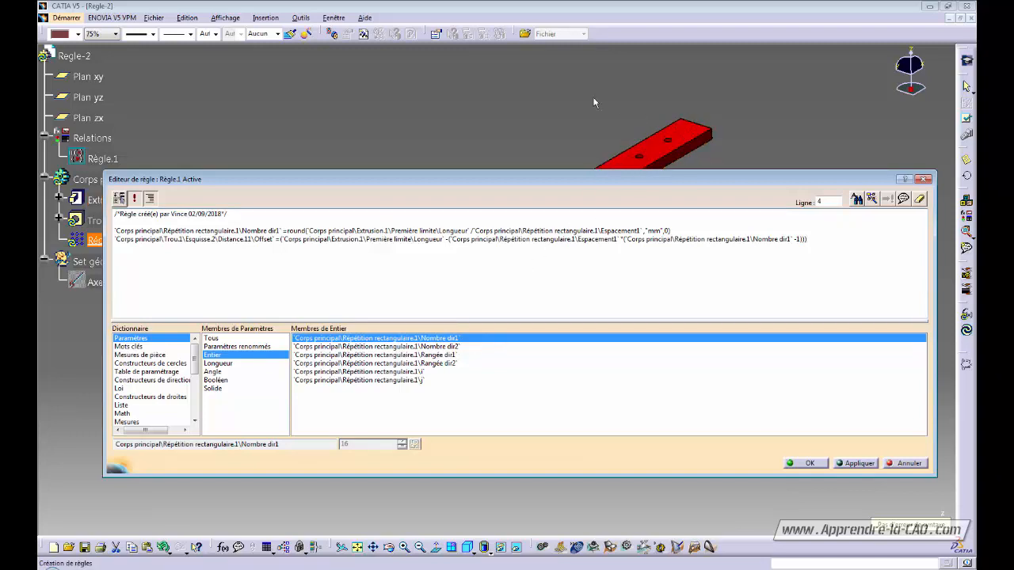
- Divide the bracketed offset expression by 2 and validate the rule
text(/2)
click(218, 242)
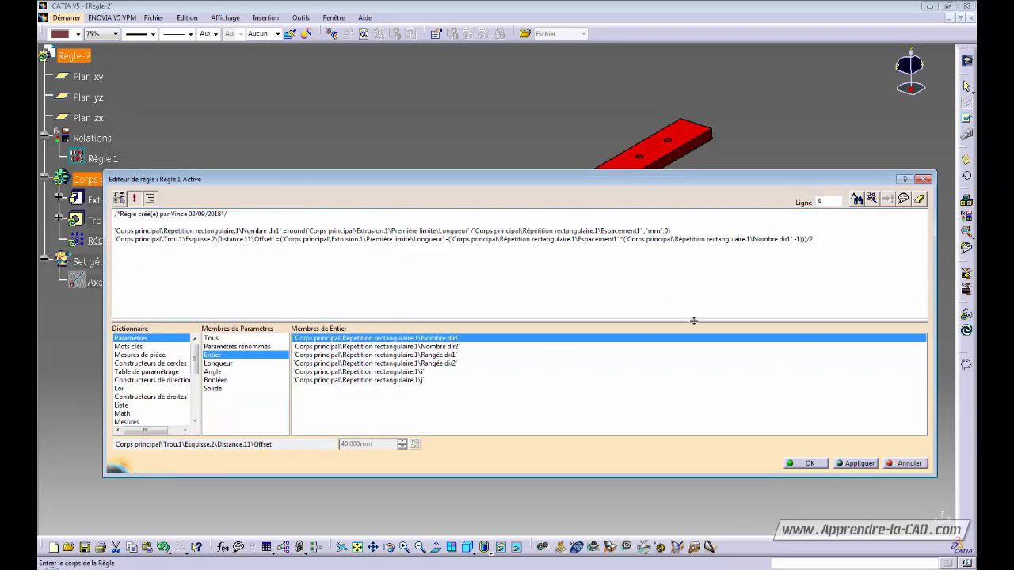
click(810, 463)
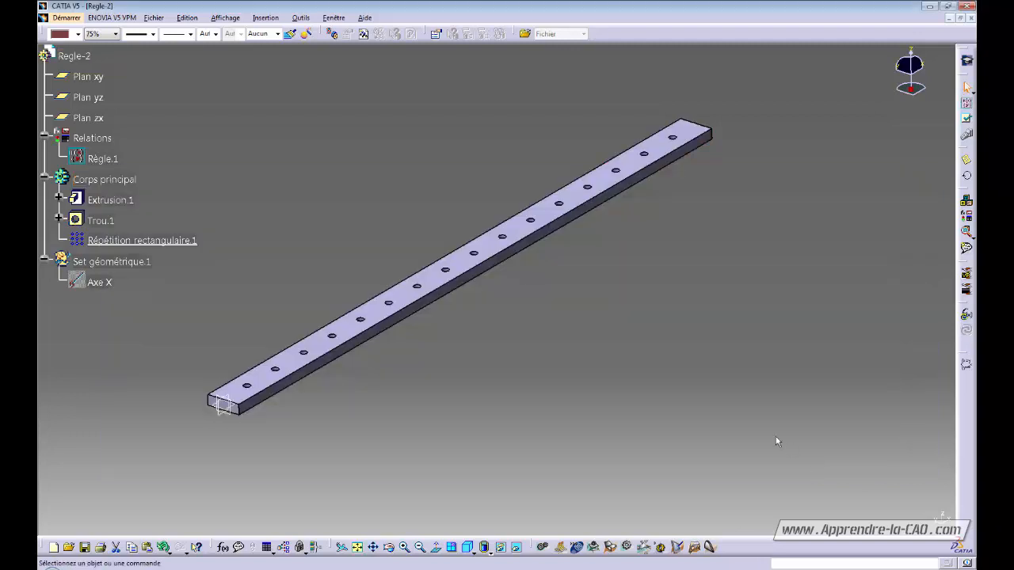
- Examine the hole distribution along the bar and switch to the Part Design workbench
mouse_move(678, 378)
middle_down()
mouse_move(654, 278)
mouse_move(632, 357)
mouse_move(574, 378)
mouse_move(543, 355)
mouse_move(496, 394)
mouse_move(564, 371)
mouse_move(689, 382)
middle_up()
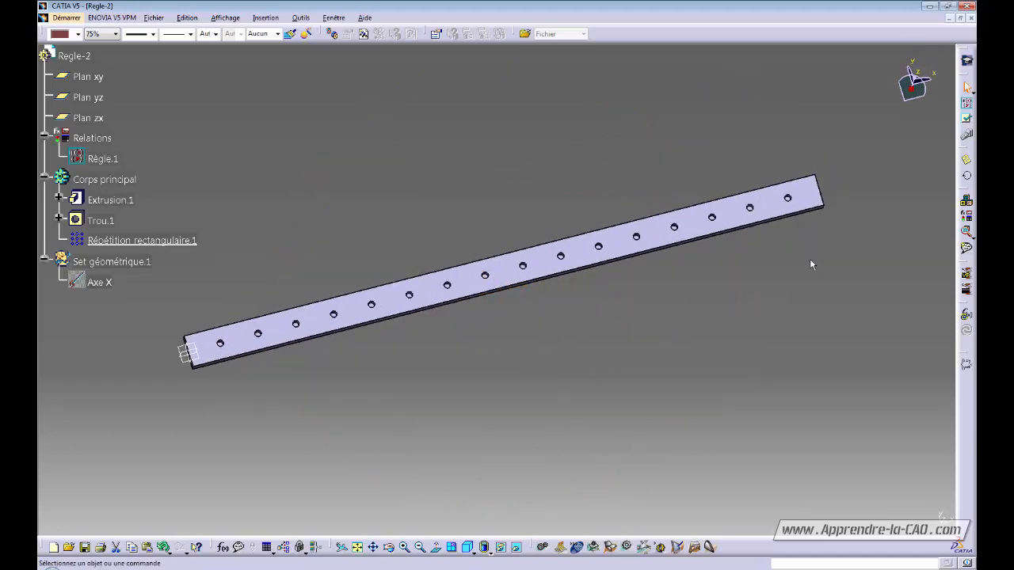
click(966, 60)
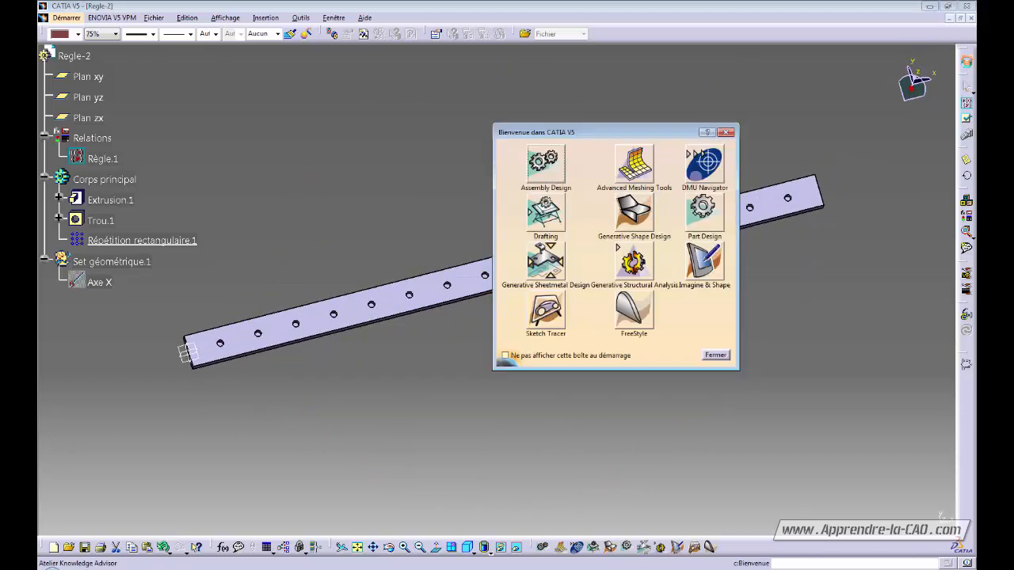
click(710, 210)
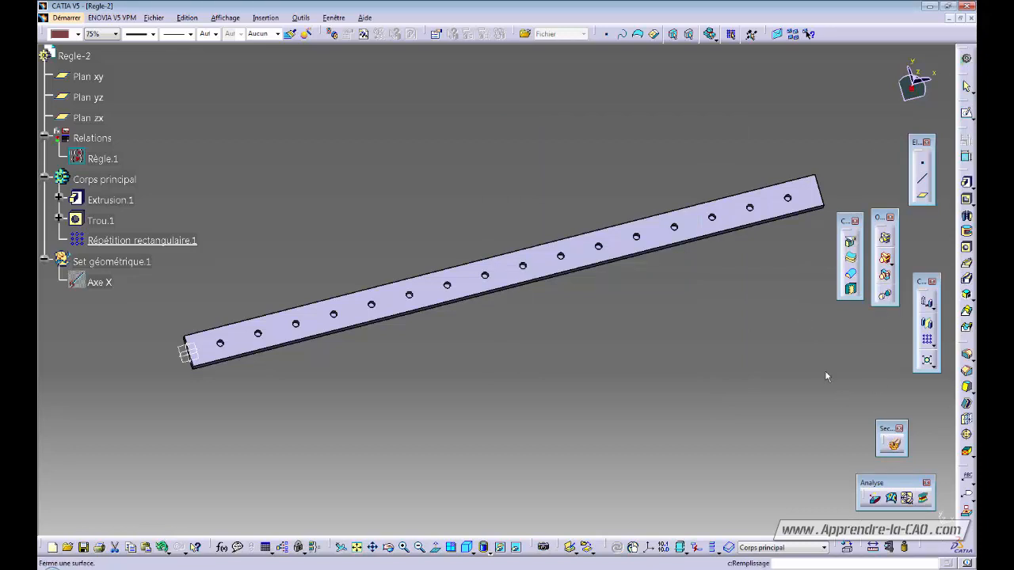
- Measure the distance between the yz plane at the bar's start and the first hole
click(872, 547)
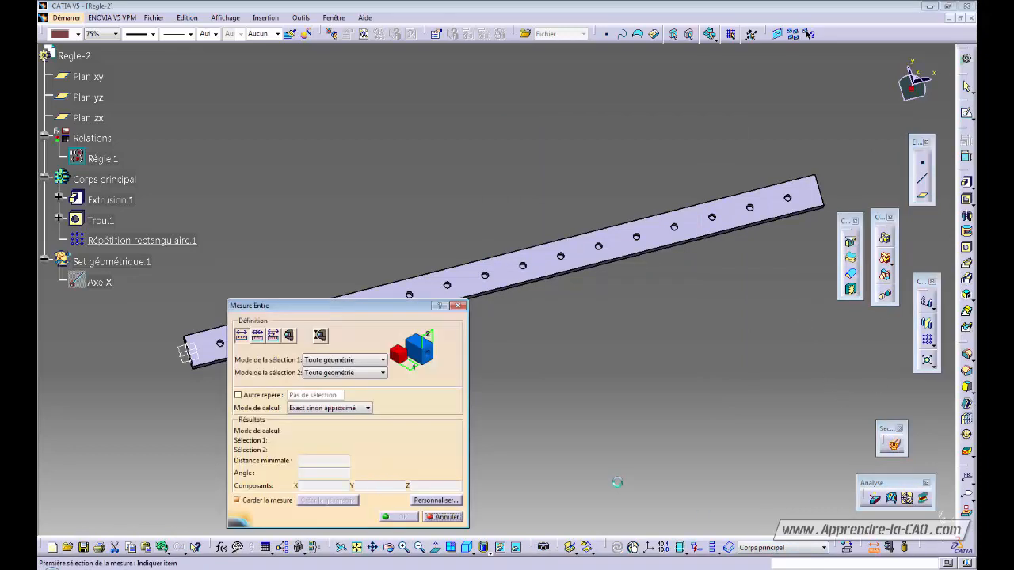
middle_drag(515, 350, 524, 269)
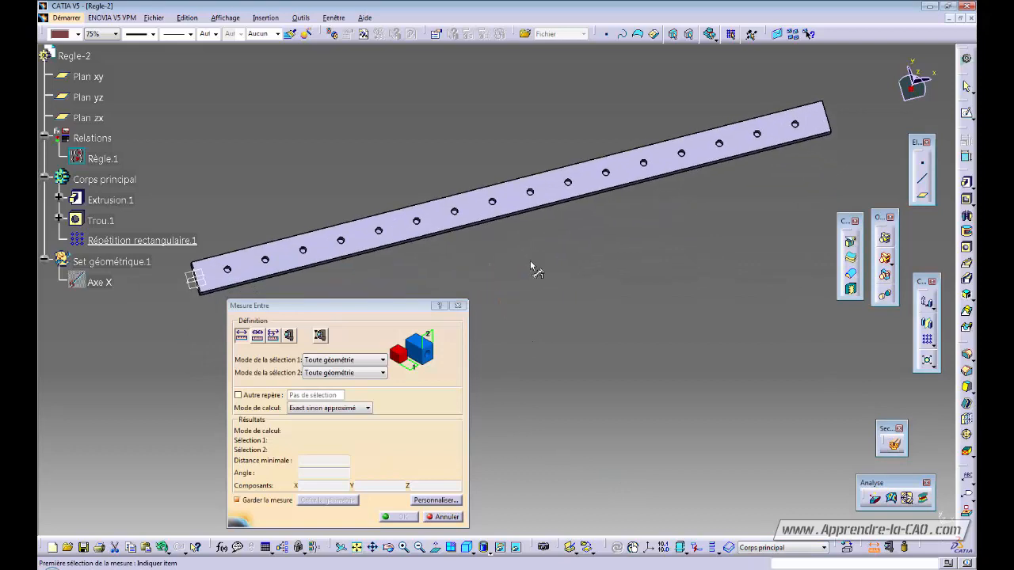
click(200, 286)
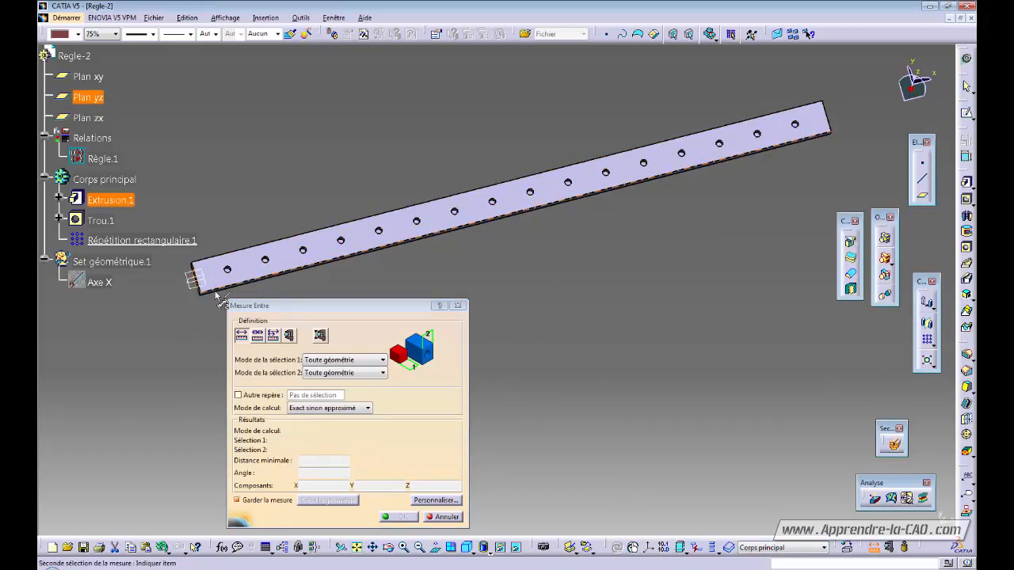
click(230, 274)
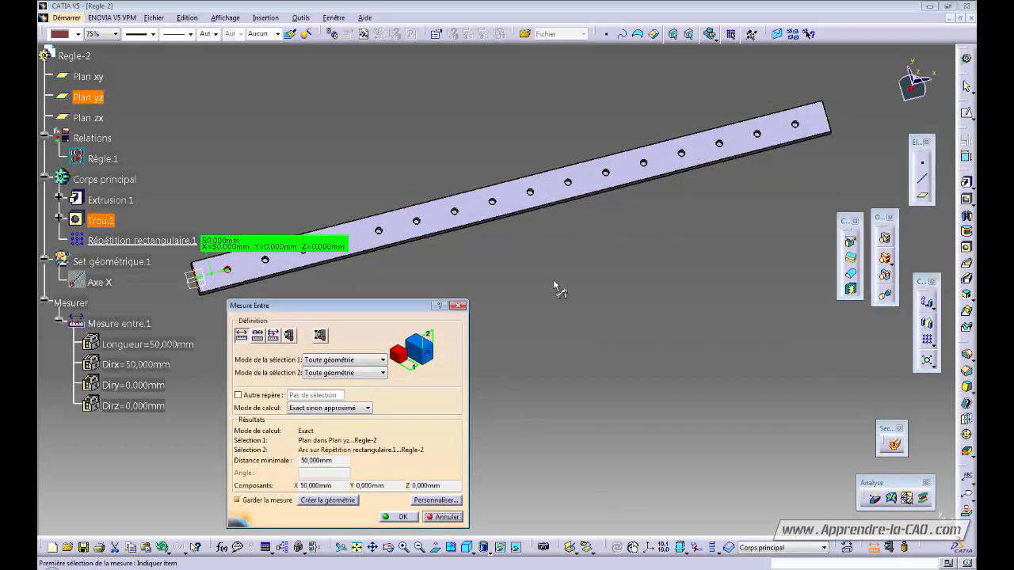
- Measure the distance between the last hole and the bar's far end edge, and close the measurement without keeping it
middle_drag(600, 287, 523, 339)
click(722, 178)
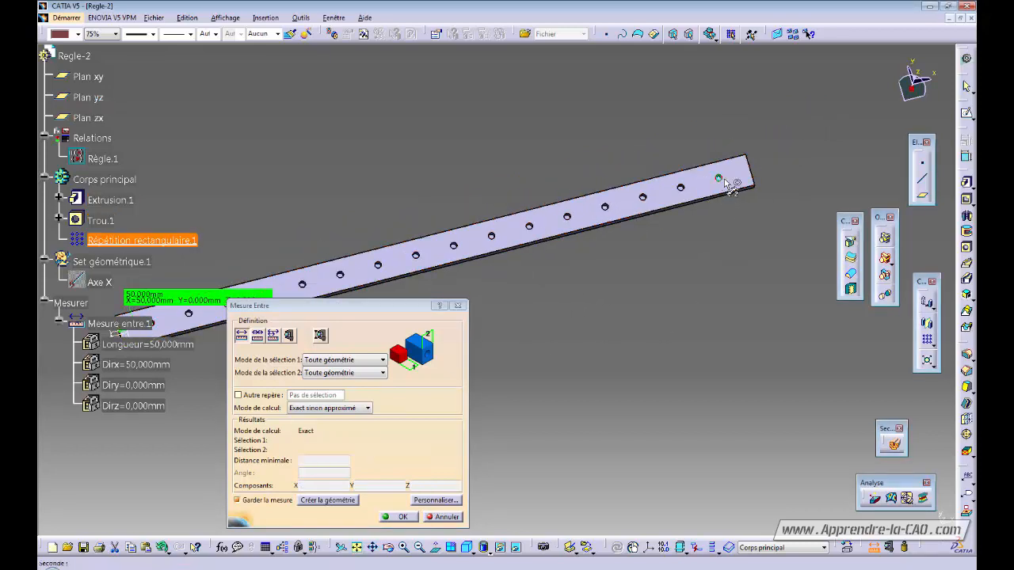
click(750, 173)
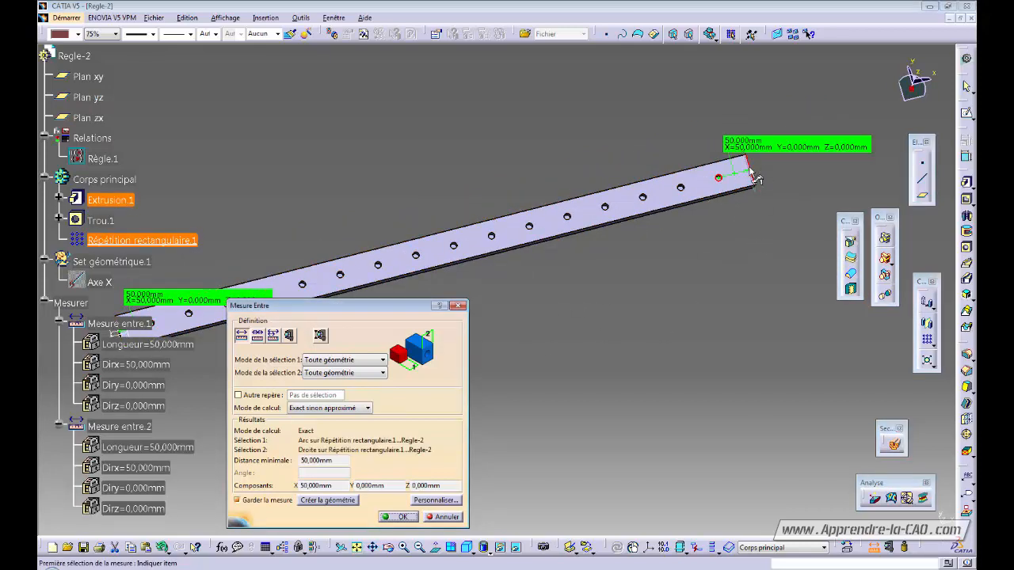
middle_drag(633, 293, 654, 251)
ctrl+middle_drag(654, 250, 653, 271)
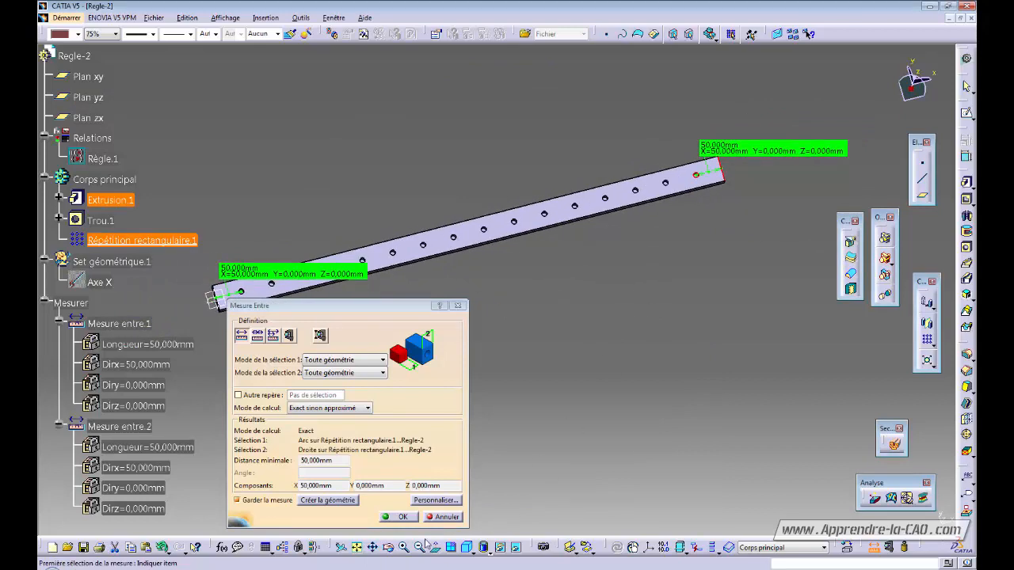
click(444, 517)
- Set Extrusion.1's length to 800 mm and check the rectangular pattern's instance count in its definition, closing it unchanged
ctrl+middle_drag(452, 444, 523, 380)
double_click(112, 200)
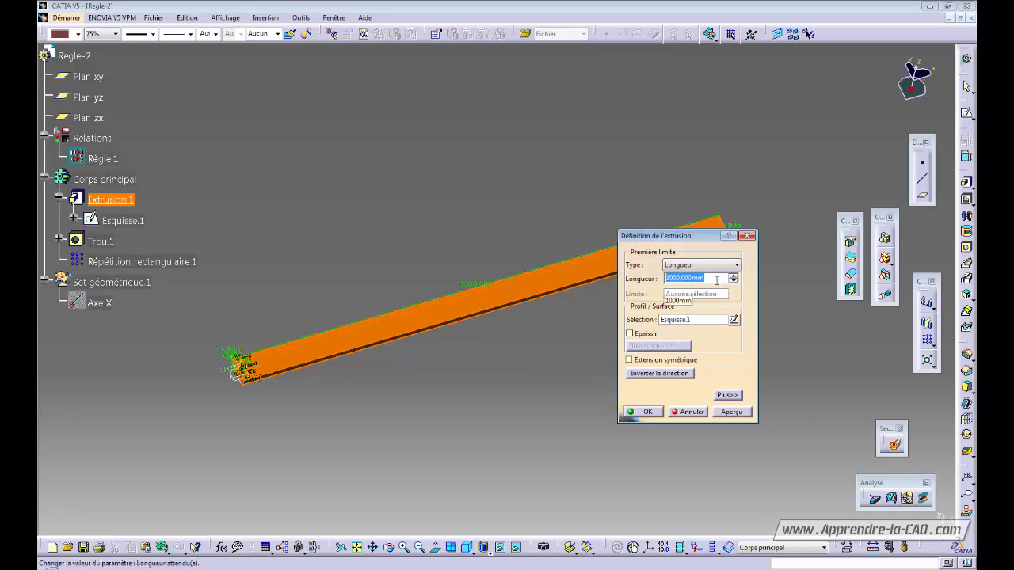
text(300)
key(Return)
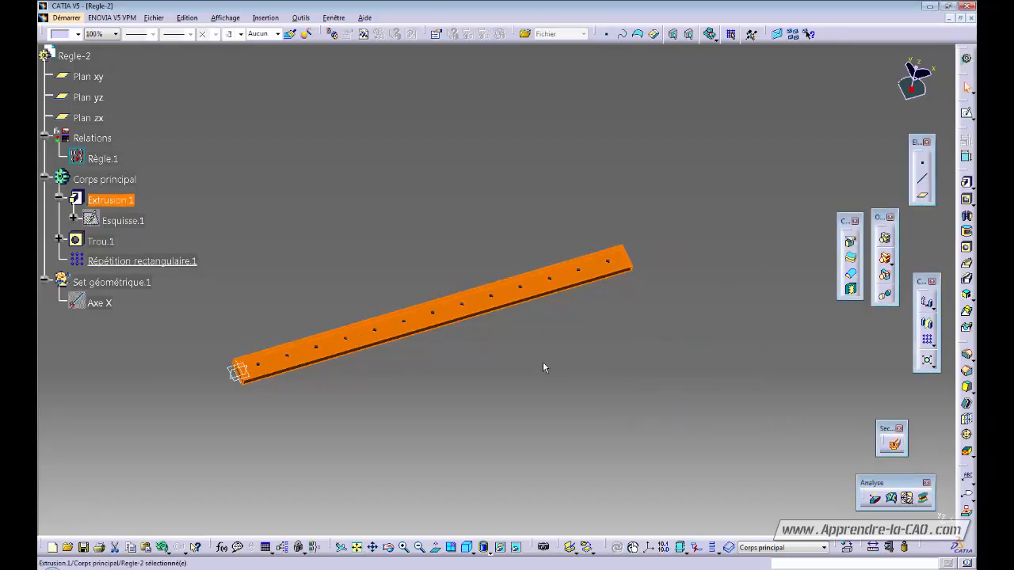
click(570, 364)
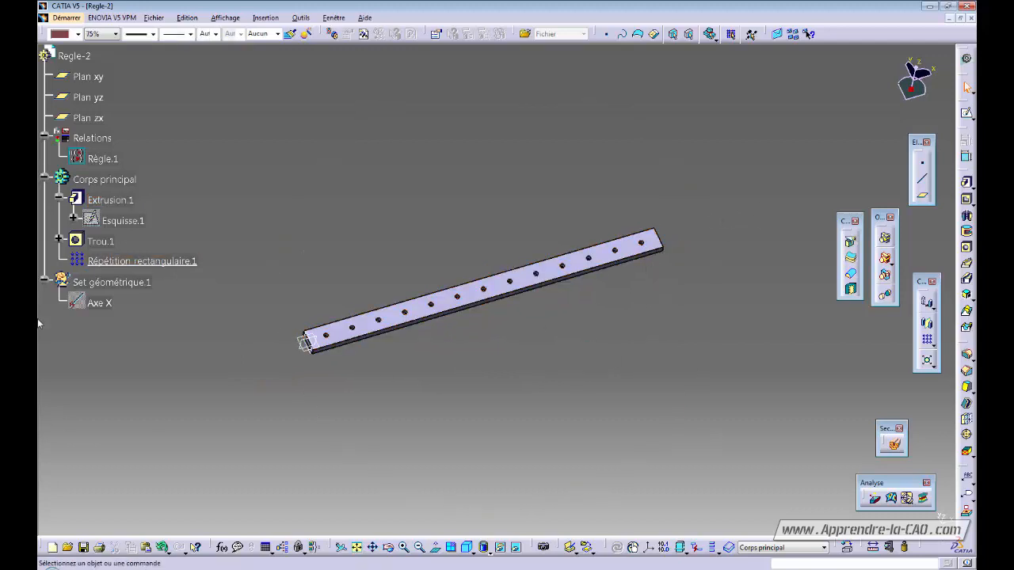
double_click(154, 261)
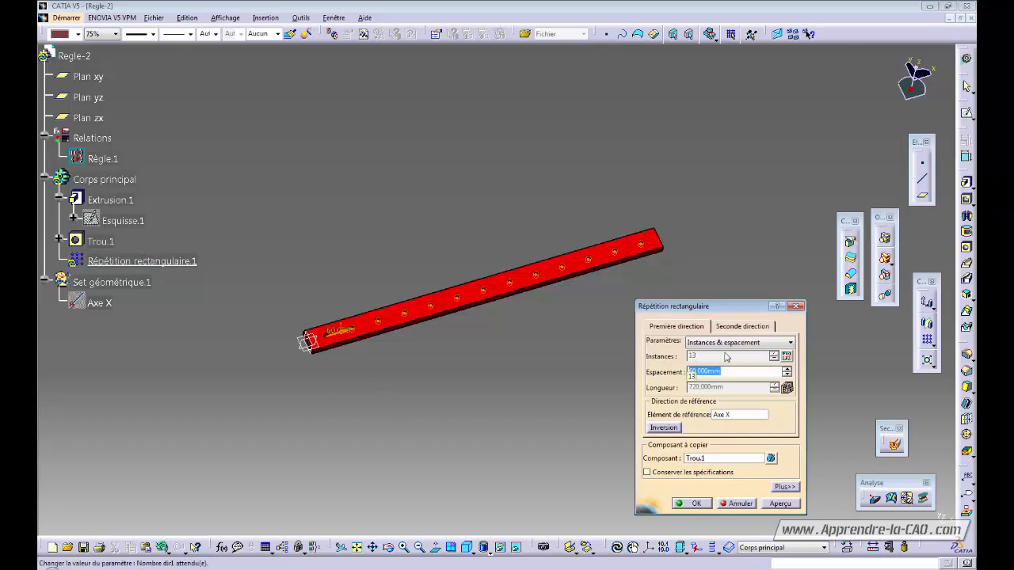
click(735, 504)
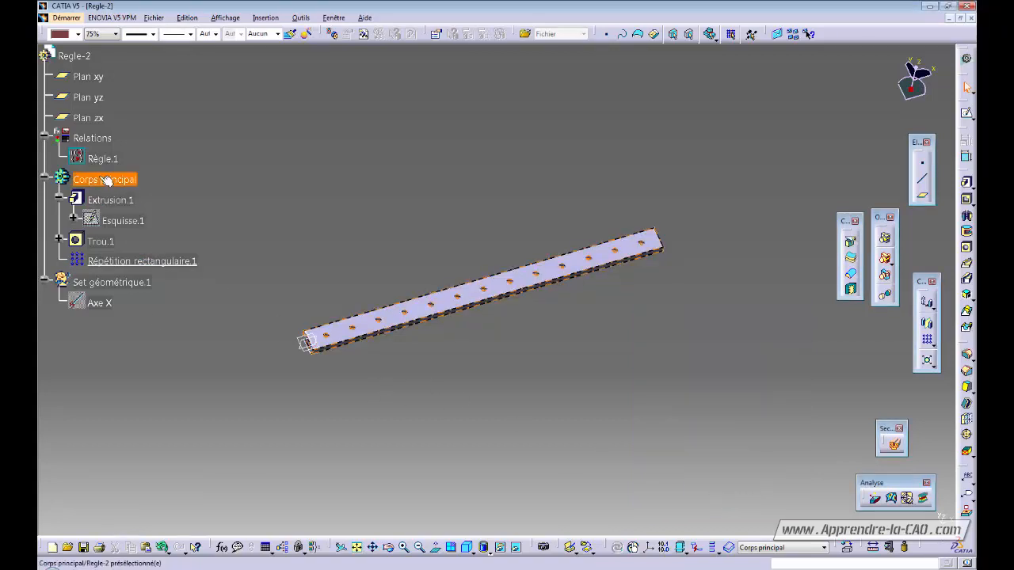
- Set Extrusion.1's length to 1500 mm and examine the resulting hole distribution
double_click(111, 200)
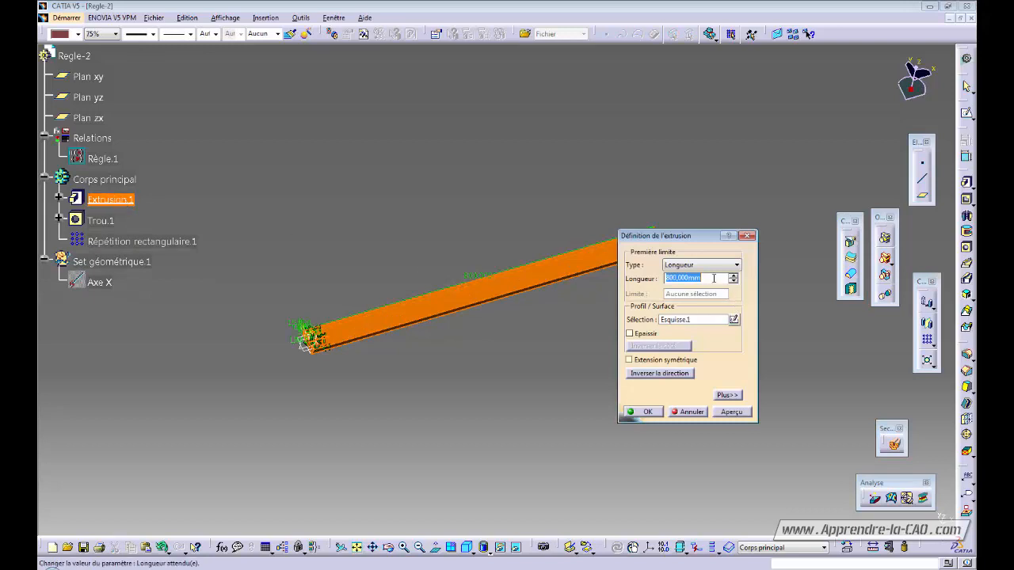
text(1500)
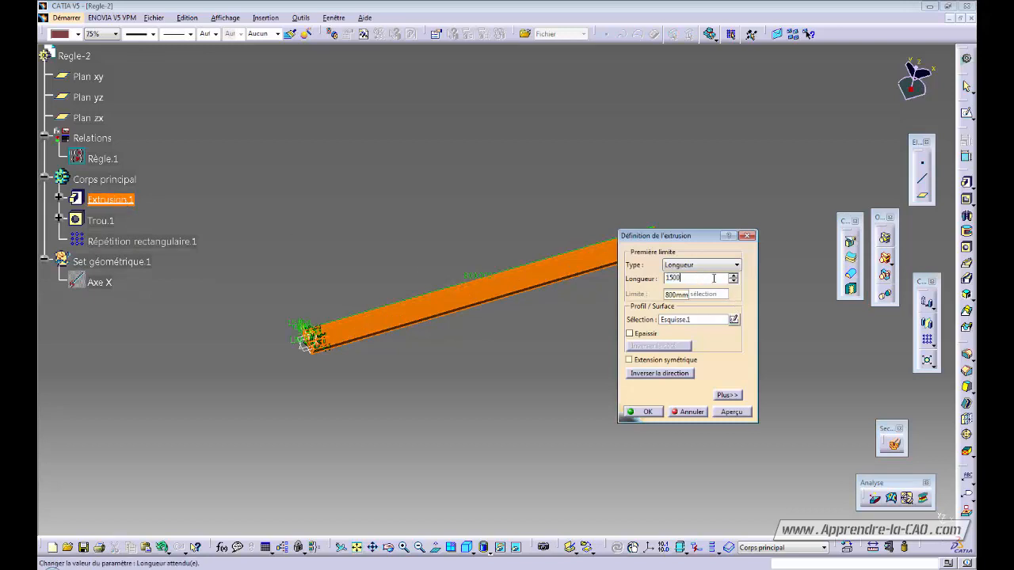
key(Return)
ctrl+middle_drag(712, 277, 592, 368)
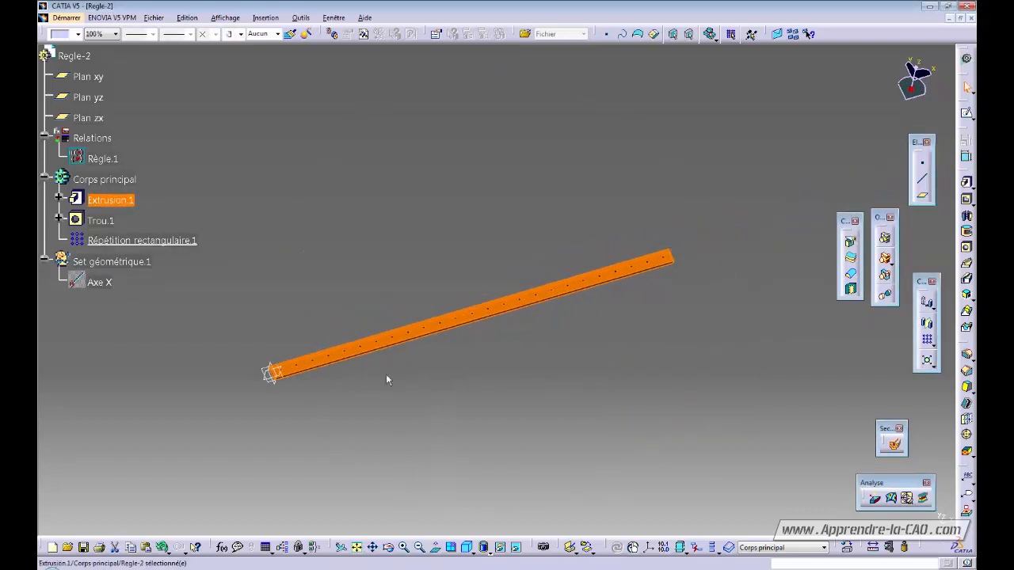
ctrl+middle_drag(430, 380, 431, 357)
click(487, 388)
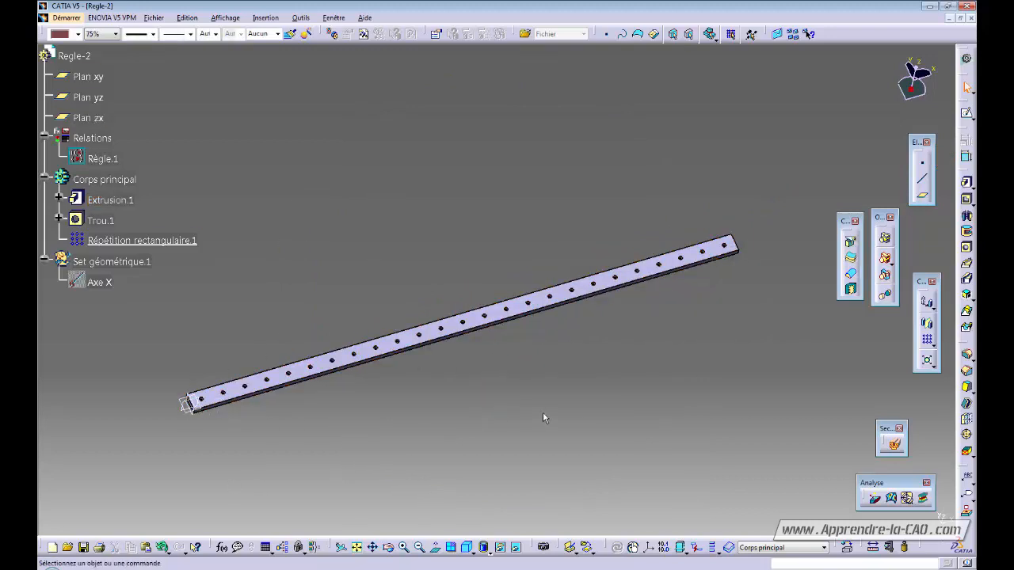
- Measure the distance between the last hole's axis and the end edge at the far end of the lengthened bar
middle_drag(543, 412, 550, 400)
ctrl+middle_drag(550, 400, 555, 410)
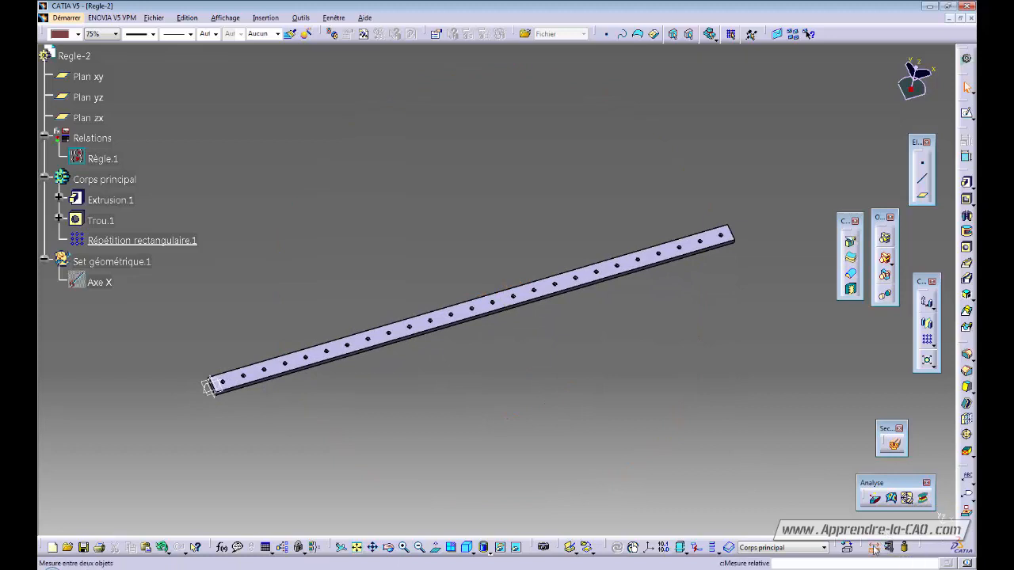
click(875, 498)
ctrl+middle_drag(701, 340, 620, 214)
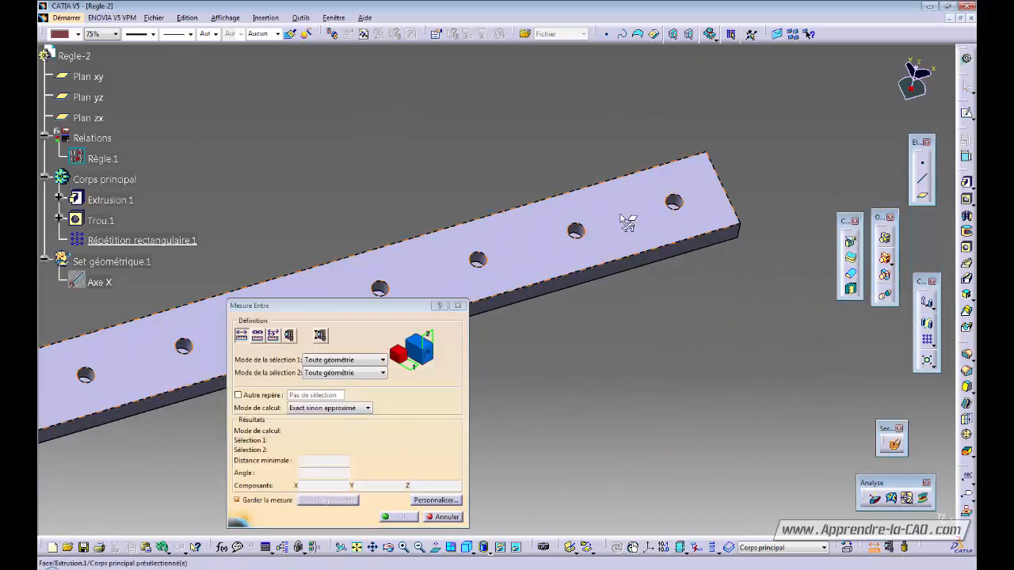
click(686, 203)
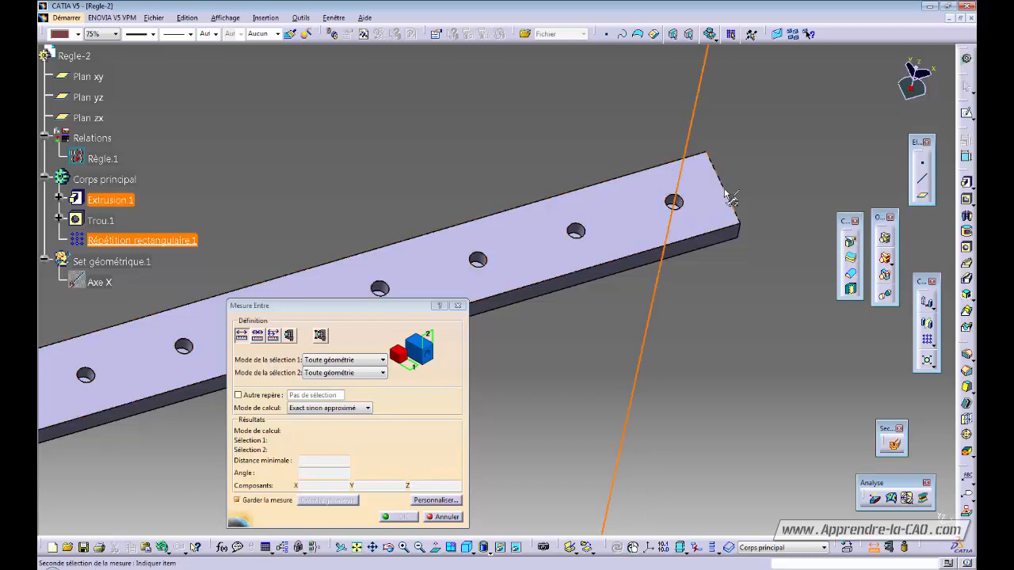
click(730, 198)
ctrl+middle_drag(697, 273, 693, 293)
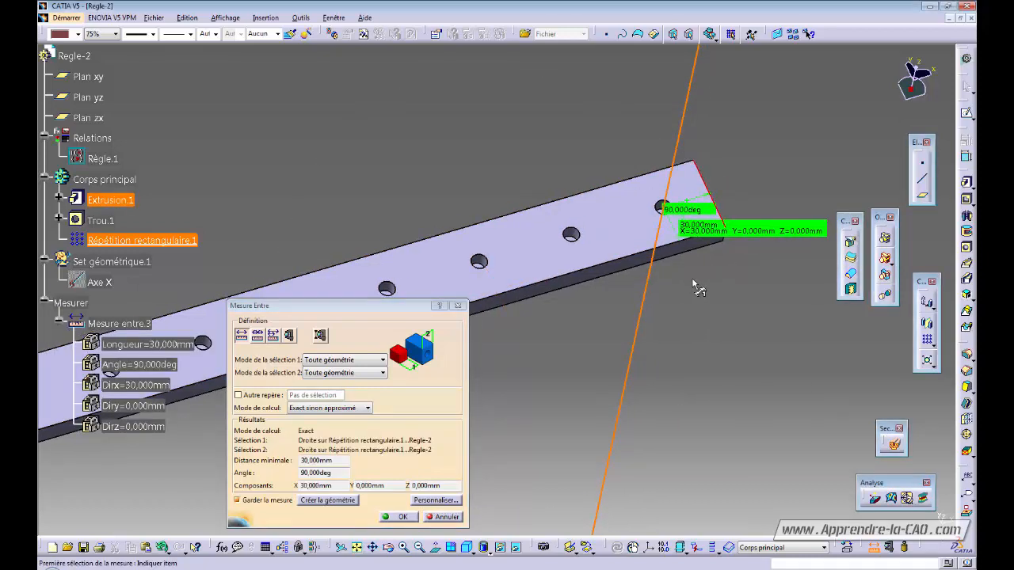
- Measure the distance between the first hole's axis and the bar's start edge, and discard both measurements
middle_drag(665, 331, 737, 260)
ctrl+middle_drag(736, 259, 697, 329)
middle_drag(491, 356, 610, 294)
middle_drag(329, 289, 831, 212)
ctrl+middle_drag(690, 341, 724, 162)
middle_drag(724, 162, 581, 301)
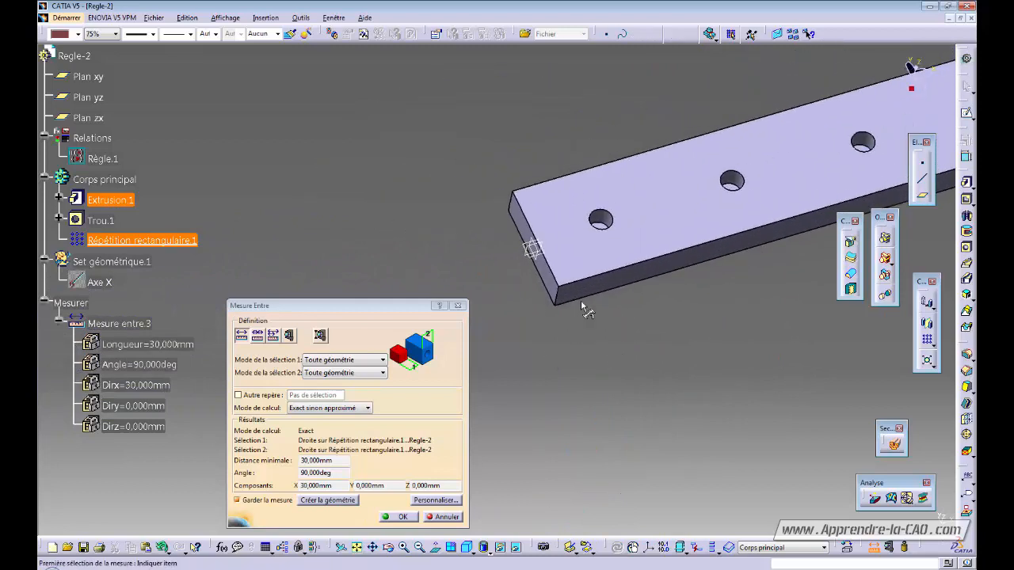
click(602, 221)
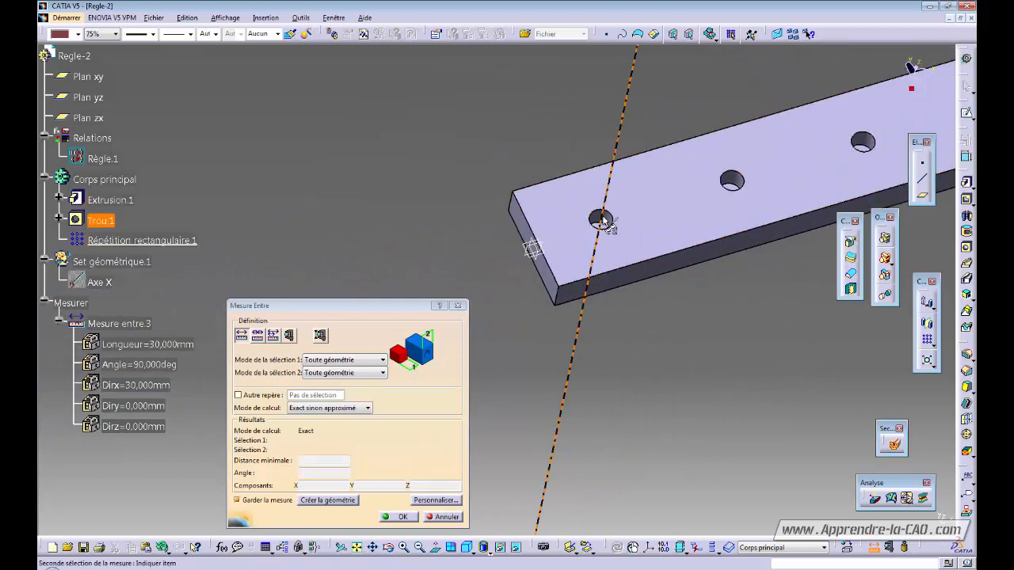
click(549, 268)
ctrl+middle_drag(644, 314, 572, 301)
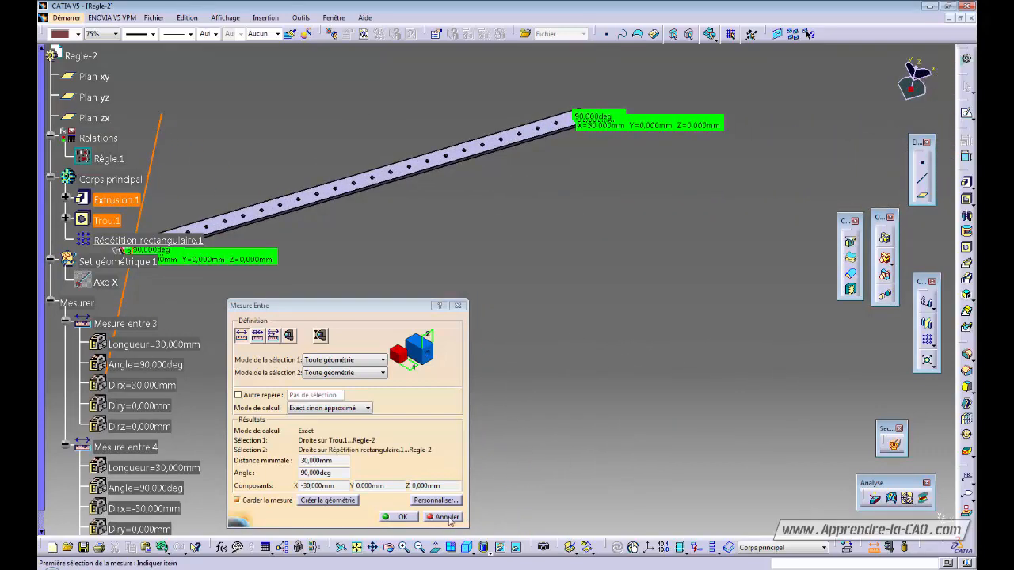
click(446, 517)
middle_drag(462, 355, 599, 342)
middle_drag(321, 406, 318, 398)
middle_drag(498, 393, 546, 414)
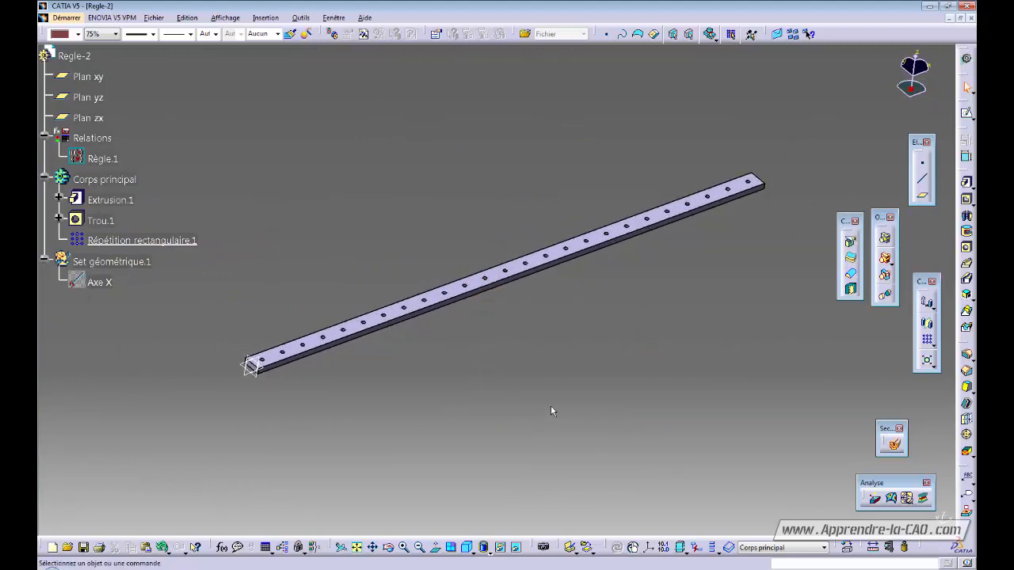